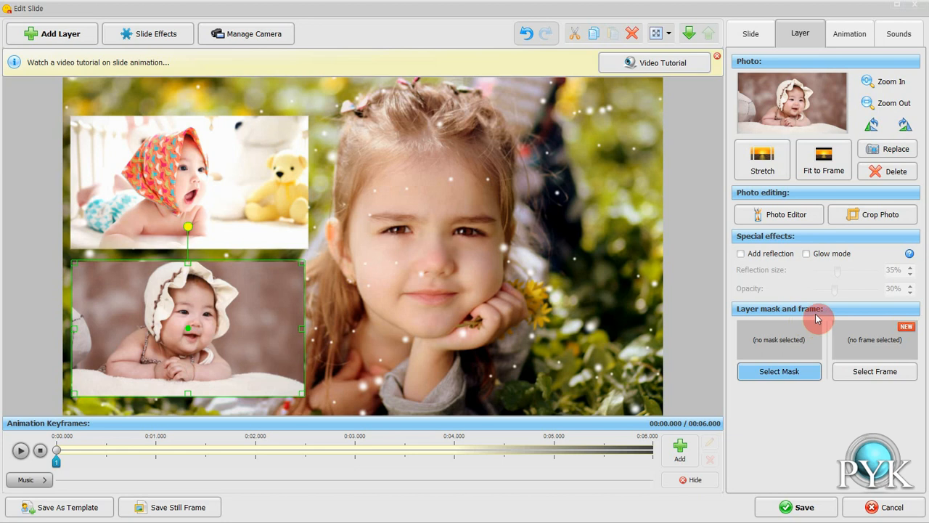
Apply the heart-with-stars mask from the gallery to the lower-left photo of the baby in the white bonnet
{"action": "left_click", "coordinate": [792, 374]}
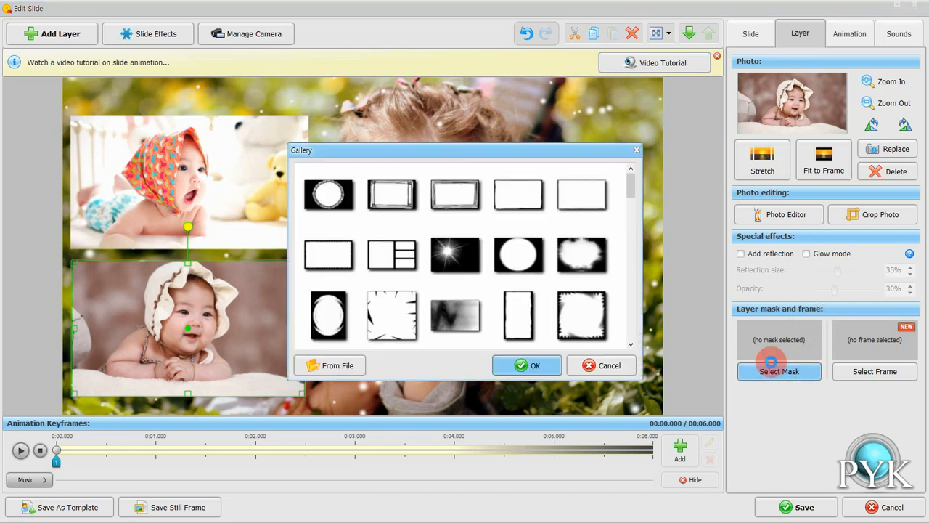
{"action": "left_click_drag", "start_coordinate": [631, 196], "coordinate": [631, 255]}
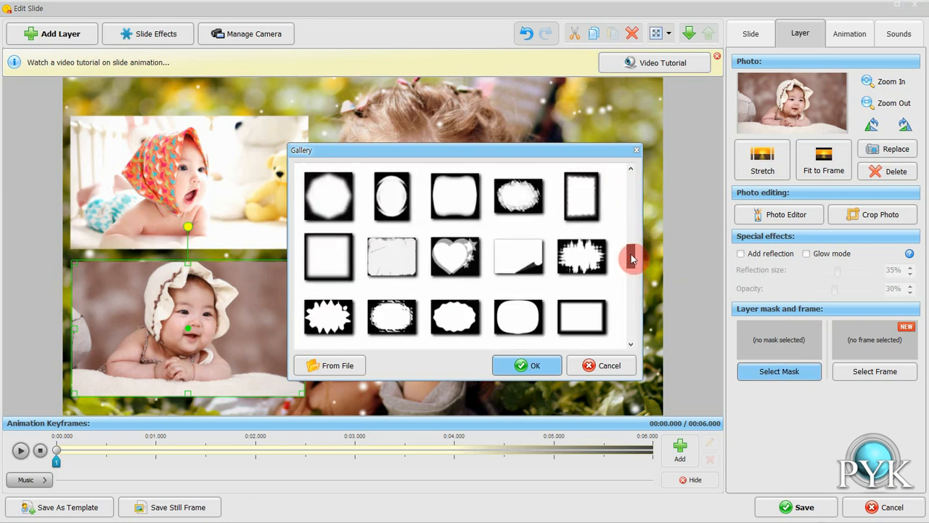
{"action": "left_click", "coordinate": [464, 263]}
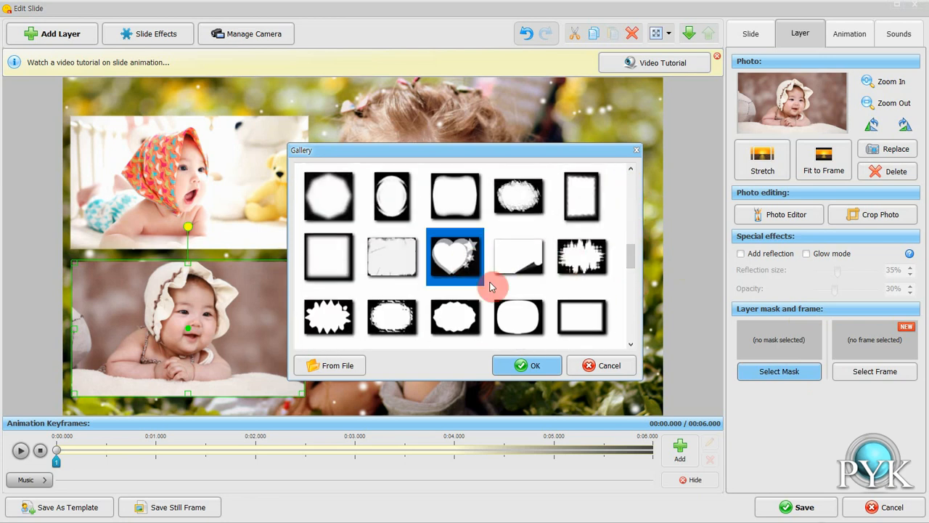
{"action": "left_click", "coordinate": [535, 365]}
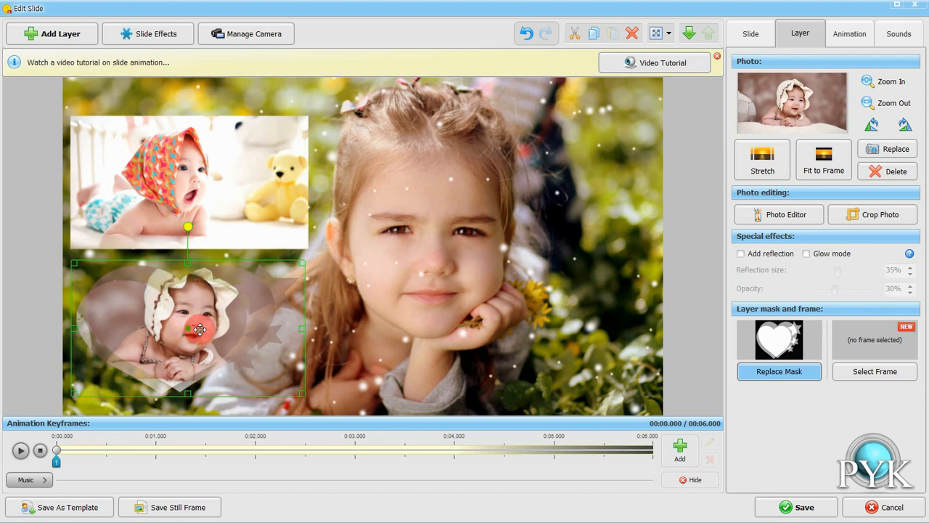
{"action": "mouse_move", "coordinate": [738, 330]}
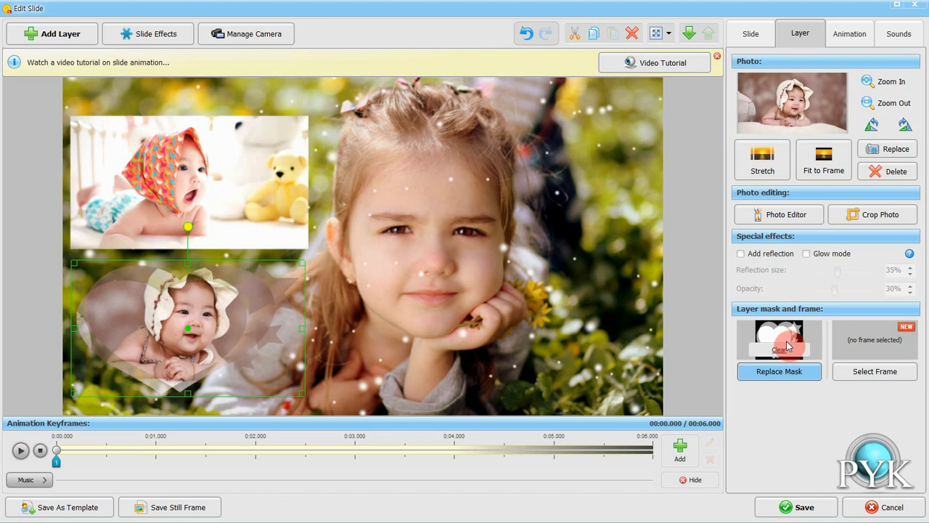
Apply the pixelated-edge mask from the gallery to the upper-left photo of the baby in the red headscarf
{"action": "left_click", "coordinate": [287, 324]}
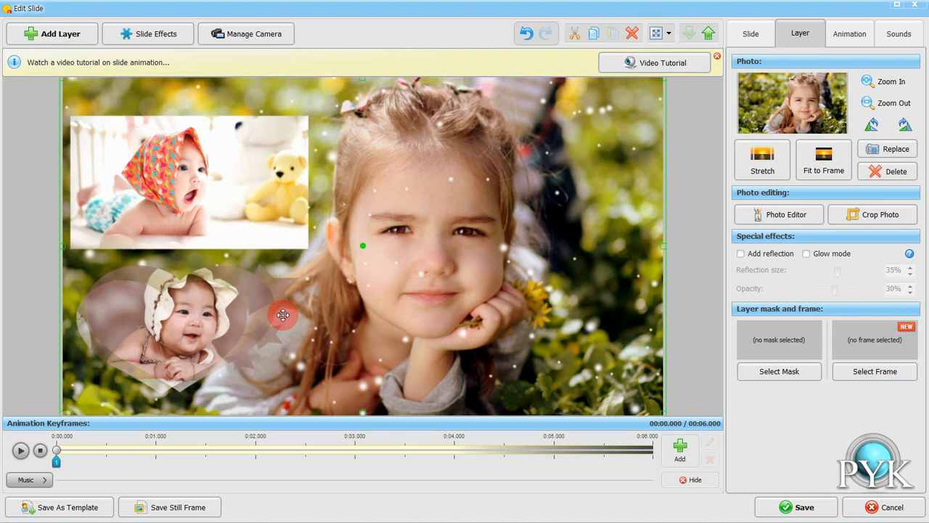
{"action": "left_click", "coordinate": [249, 241]}
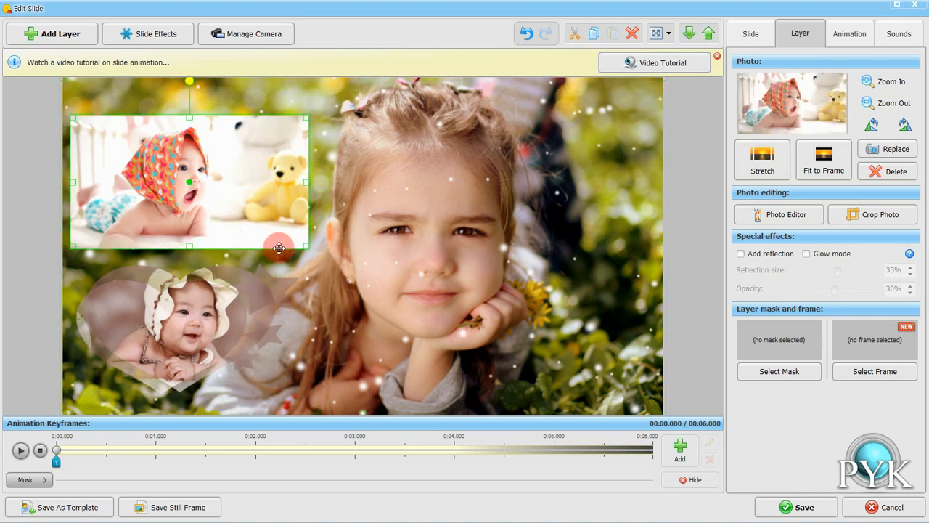
{"action": "left_click", "coordinate": [781, 372]}
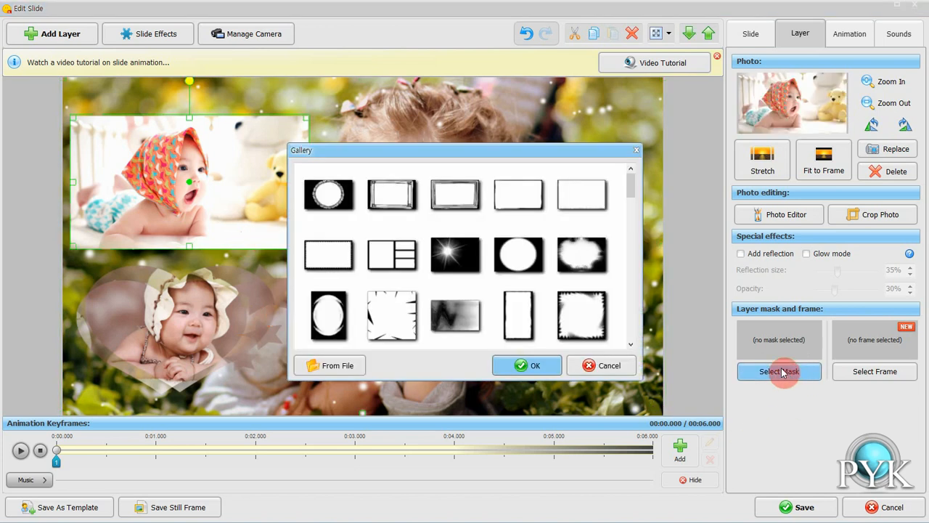
{"action": "scroll", "coordinate": [594, 247], "scroll_direction": "down", "scroll_amount": 3}
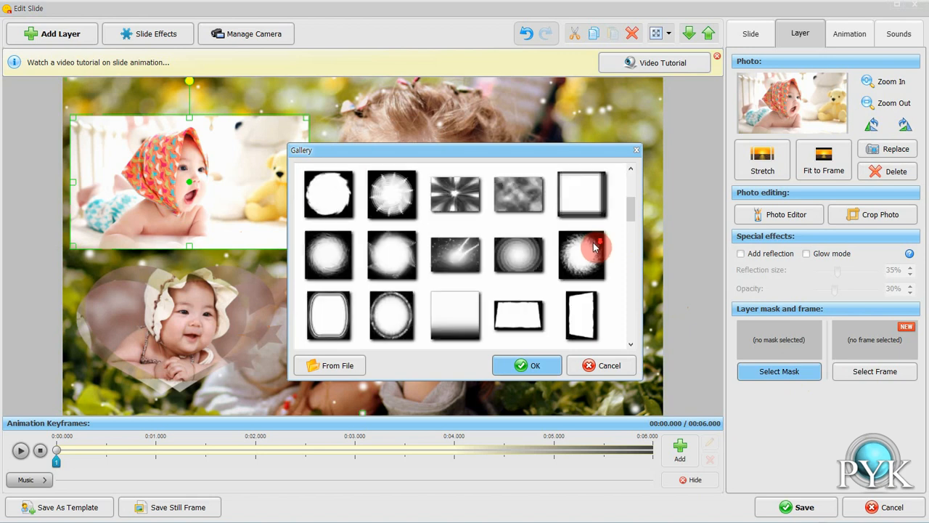
{"action": "scroll", "coordinate": [594, 247], "scroll_direction": "down", "scroll_amount": 3}
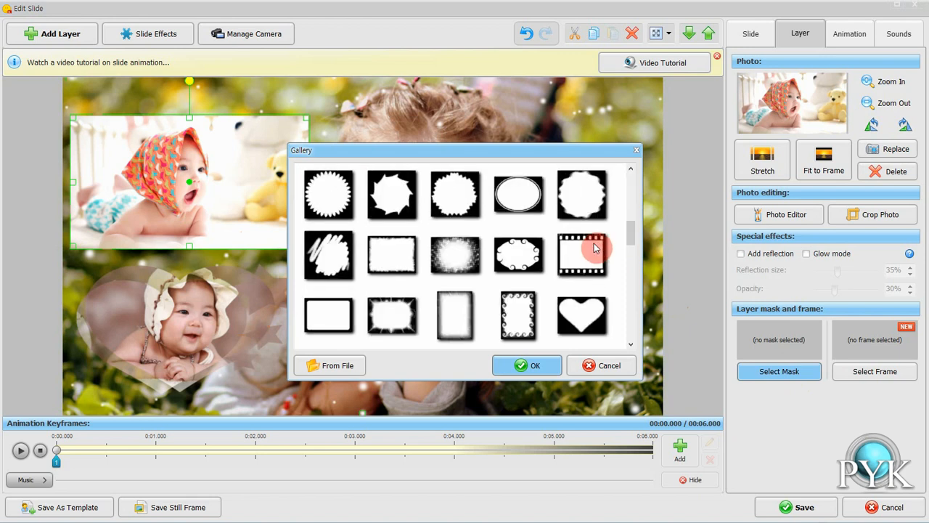
{"action": "left_click", "coordinate": [444, 255]}
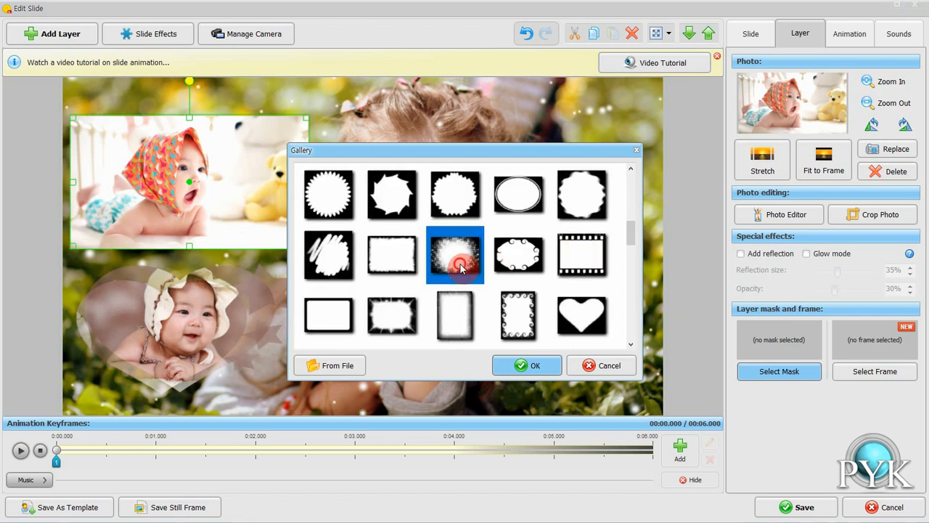
{"action": "left_click", "coordinate": [524, 367]}
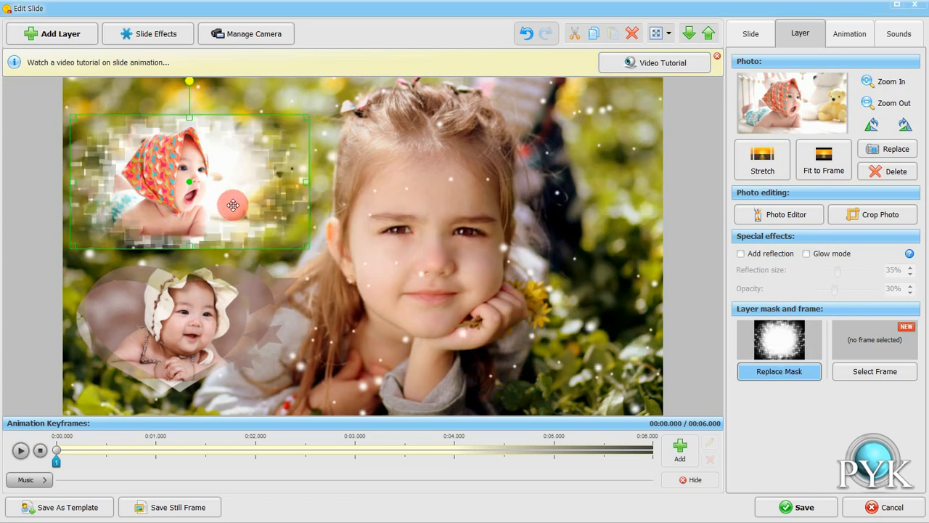
Shift the headscarf baby photo slightly left and set its mask to the white shape with jagged, dotted streak edges
{"action": "left_click_drag", "start_coordinate": [229, 165], "coordinate": [225, 165]}
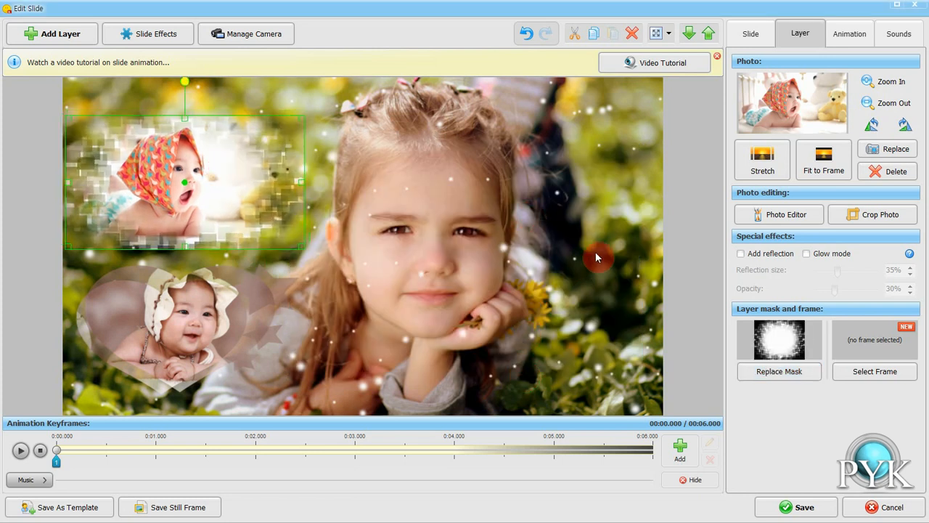
{"action": "left_click", "coordinate": [771, 377]}
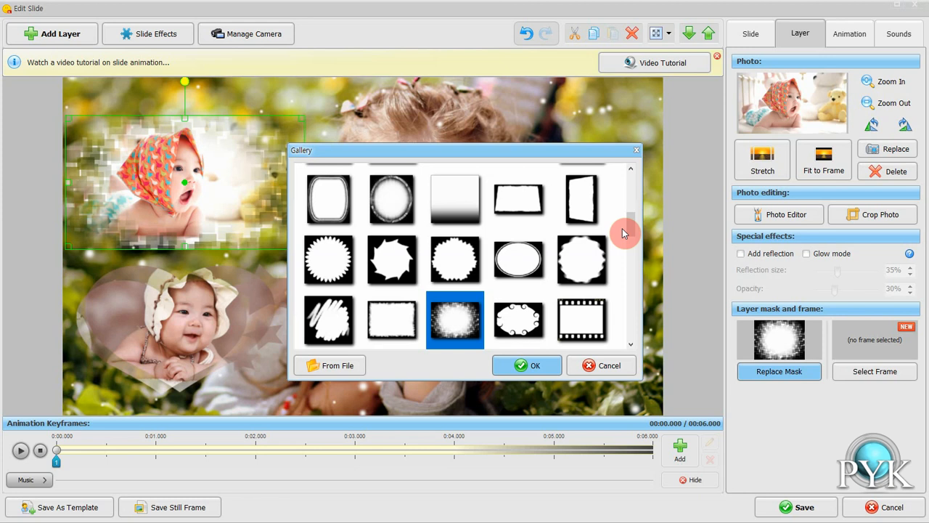
{"action": "left_click_drag", "start_coordinate": [631, 229], "coordinate": [632, 288]}
{"action": "left_click", "coordinate": [584, 243]}
{"action": "double_click", "coordinate": [585, 243]}
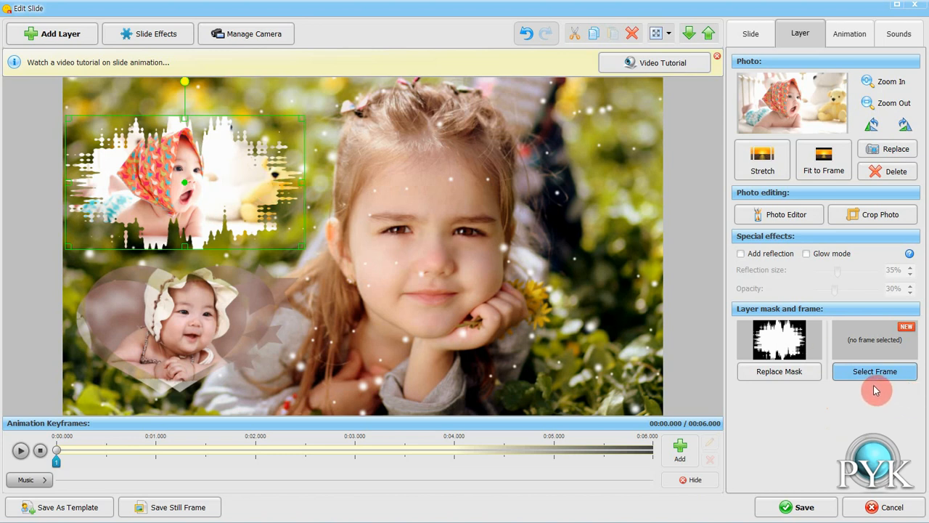
Add baby-26.jpg from the baby folder to the slide as a new image layer
{"action": "left_click", "coordinate": [44, 34]}
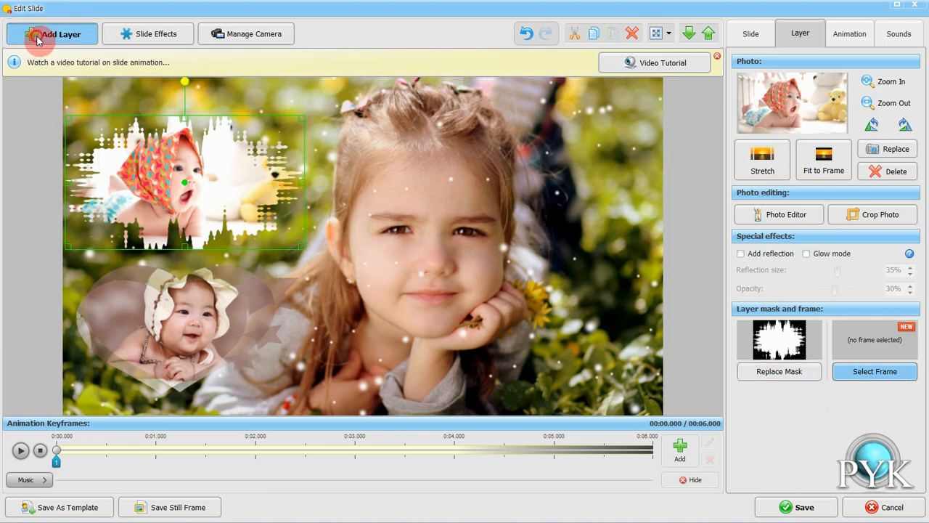
{"action": "left_click", "coordinate": [51, 56]}
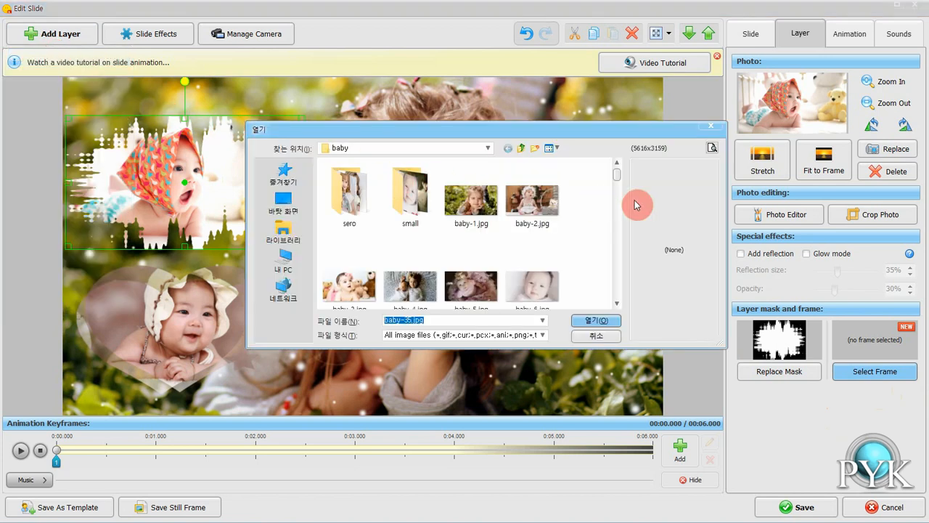
{"action": "left_click_drag", "start_coordinate": [615, 179], "coordinate": [618, 229]}
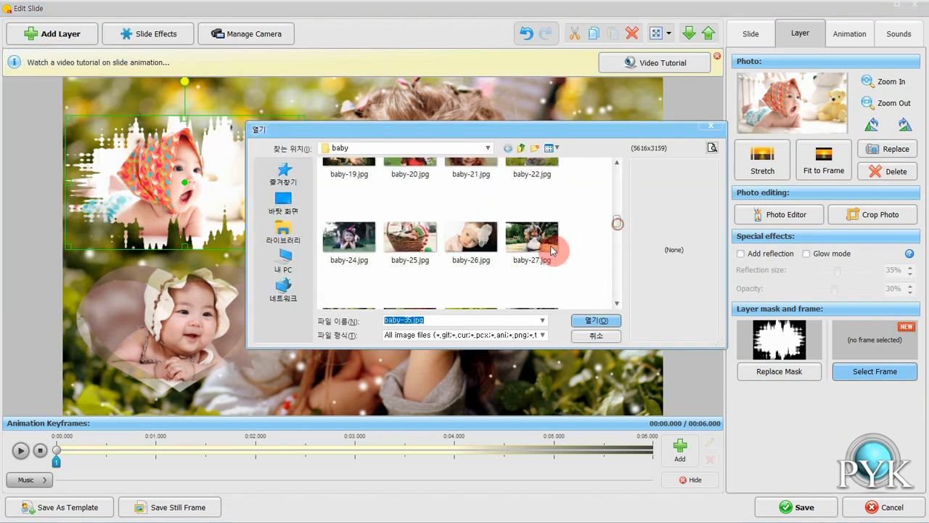
{"action": "double_click", "coordinate": [478, 243]}
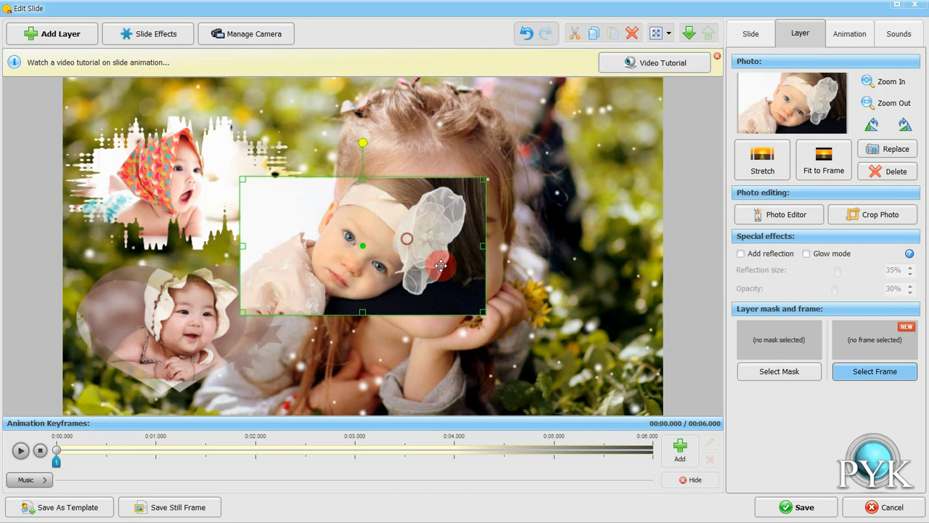
Move the newly added baby photo to the slide's lower-right corner and shrink it
{"action": "left_click_drag", "start_coordinate": [442, 265], "coordinate": [575, 331]}
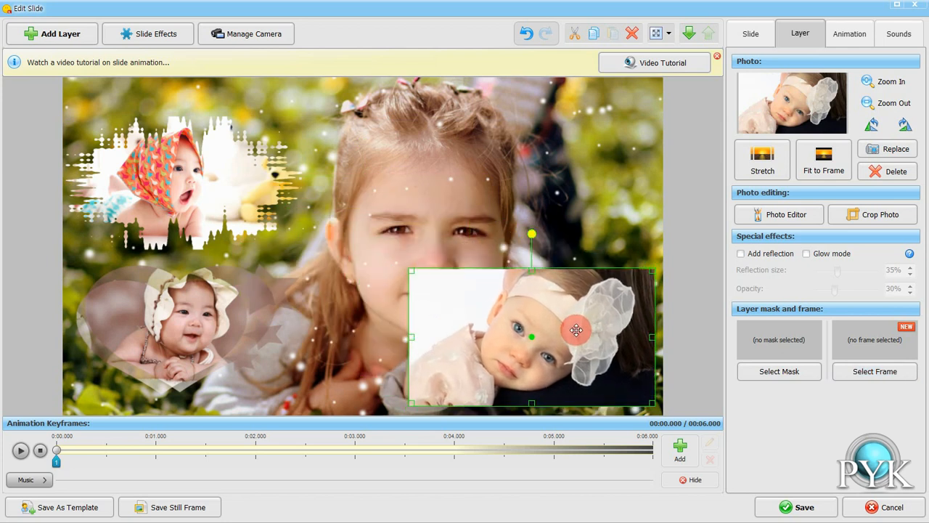
{"action": "left_click_drag", "start_coordinate": [413, 277], "coordinate": [440, 285]}
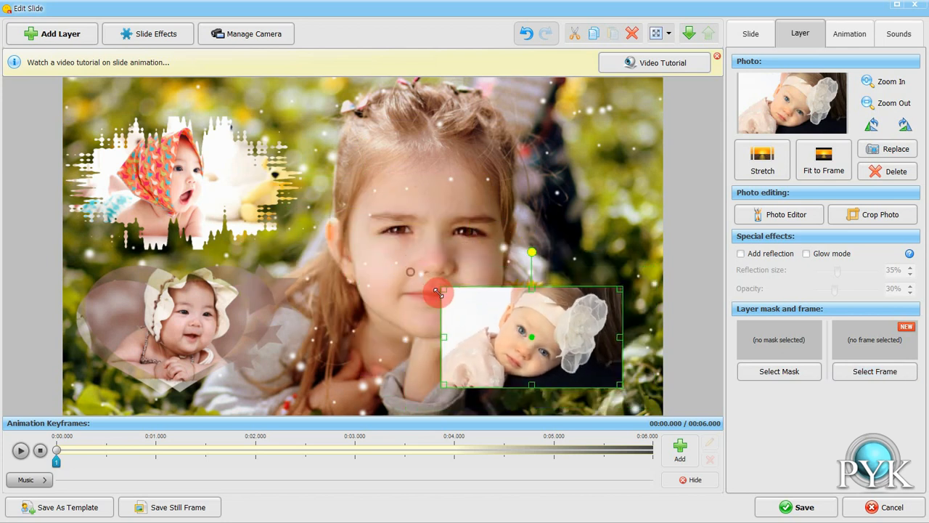
{"action": "left_click_drag", "start_coordinate": [564, 333], "coordinate": [588, 346]}
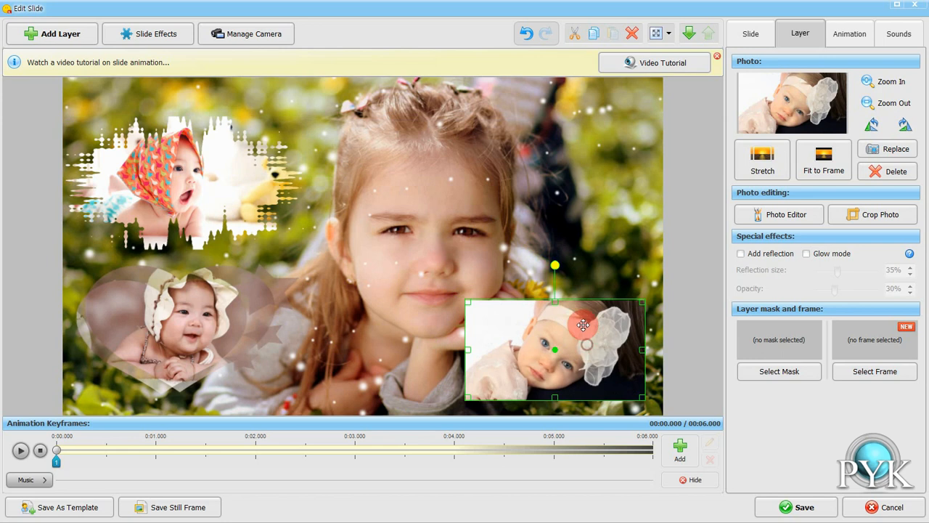
Apply the white lace frame with heart ornaments to the lower-right baby photo at 24% size
{"action": "left_click", "coordinate": [906, 372]}
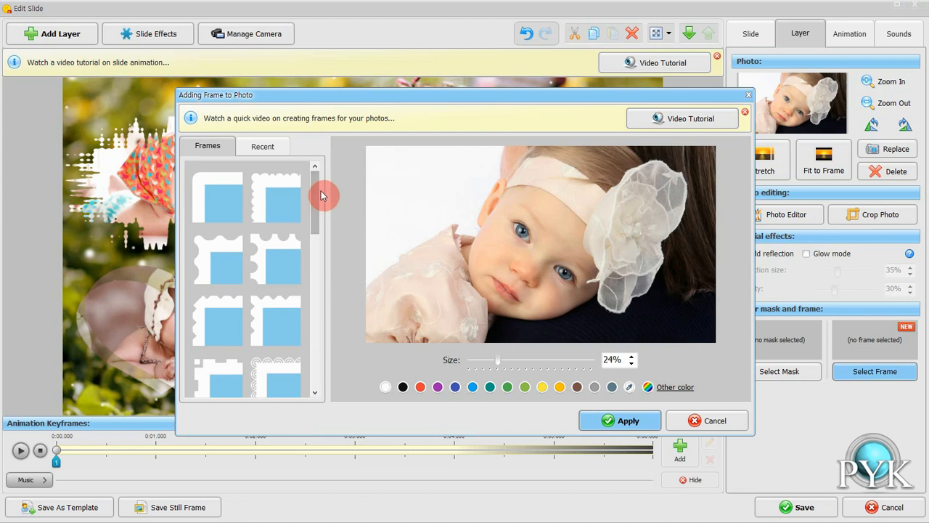
{"action": "left_click_drag", "start_coordinate": [318, 218], "coordinate": [313, 281]}
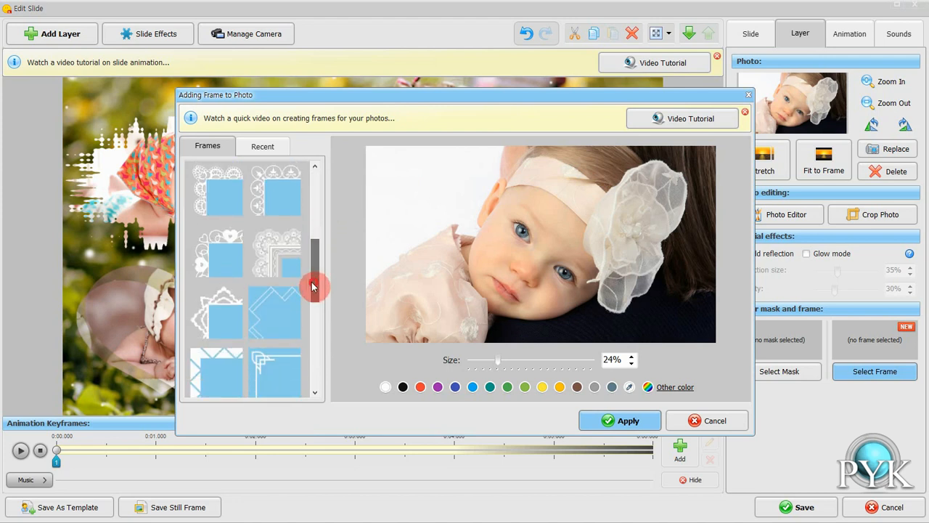
{"action": "left_click", "coordinate": [223, 265]}
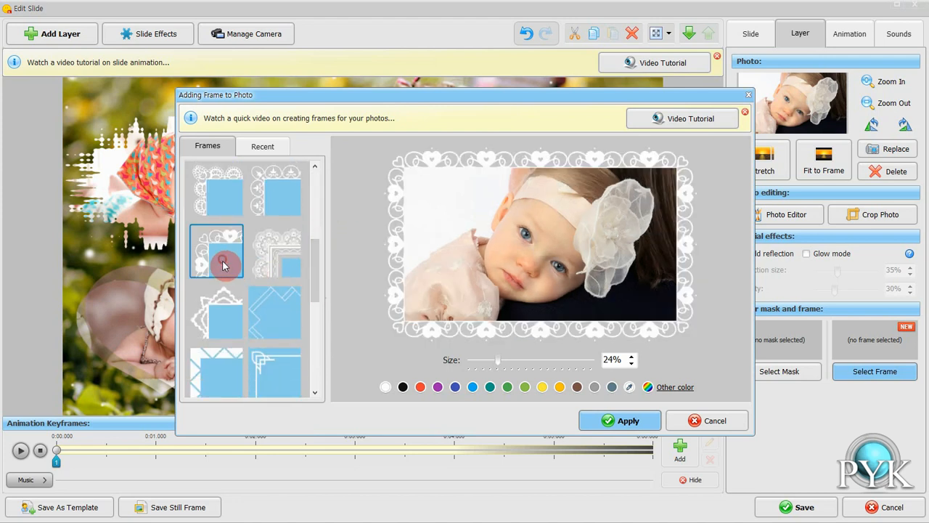
{"action": "left_click", "coordinate": [607, 421]}
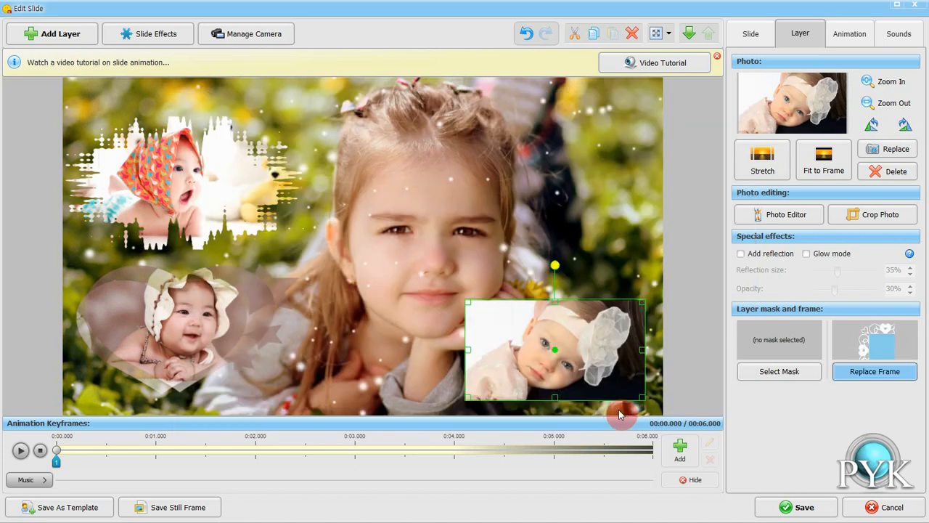
Adjust the framed photo's position slightly within the slide's lower-right corner
{"action": "left_click", "coordinate": [566, 361]}
{"action": "left_click_drag", "start_coordinate": [562, 357], "coordinate": [556, 318]}
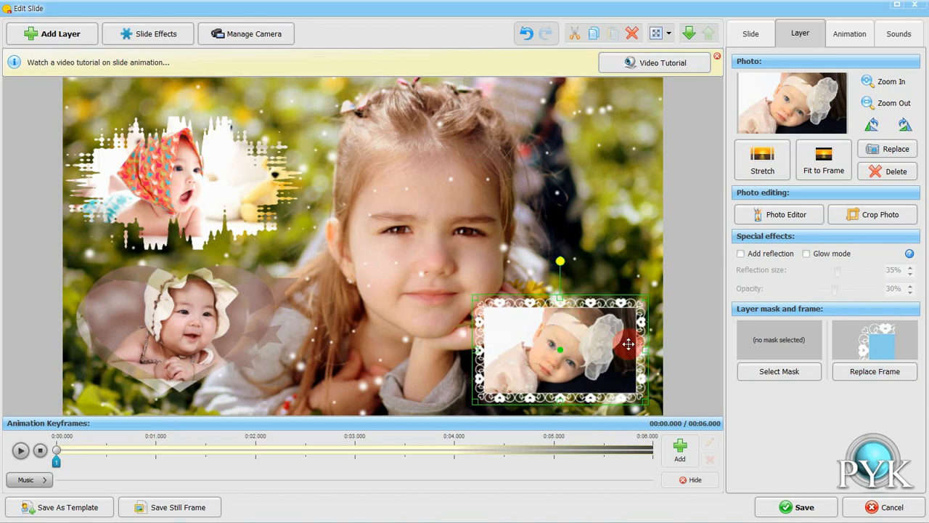
{"action": "left_click_drag", "start_coordinate": [623, 342], "coordinate": [628, 337]}
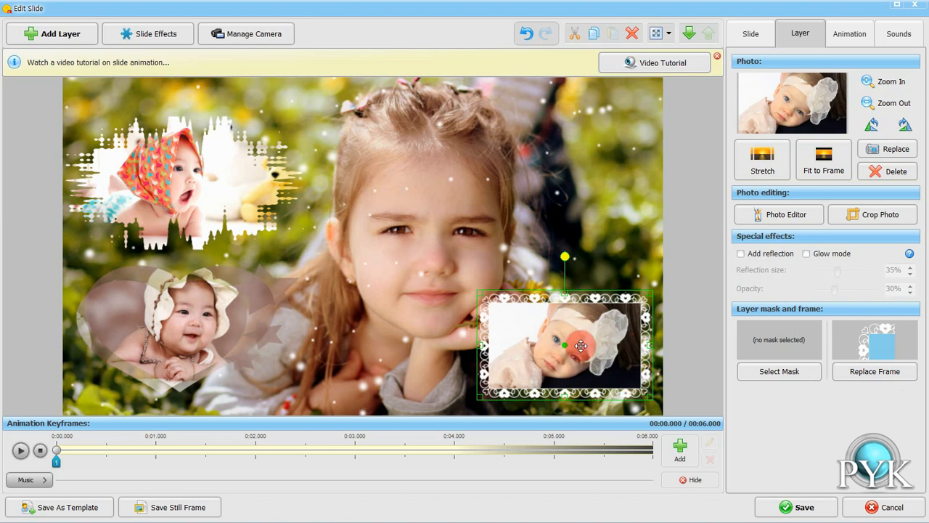
{"action": "left_click_drag", "start_coordinate": [581, 346], "coordinate": [585, 342]}
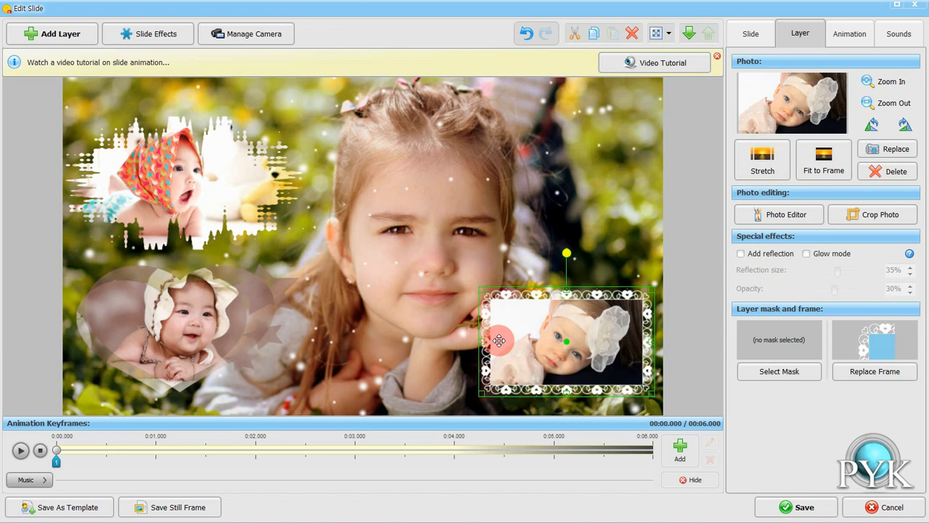
{"action": "left_click", "coordinate": [573, 368]}
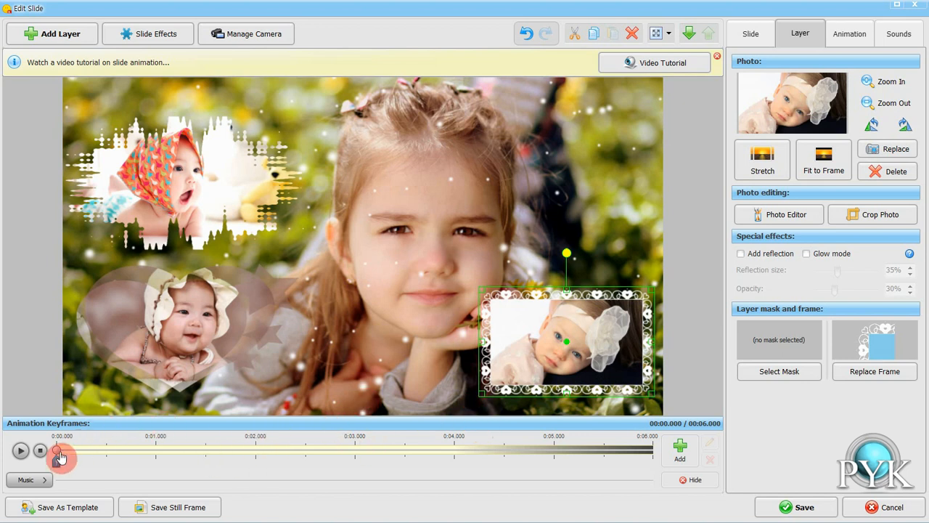
Add a second keyframe at 00:01.494 for the framed photo and move the photo there to the slide's upper-right corner
{"action": "left_click_drag", "start_coordinate": [58, 451], "coordinate": [205, 453]}
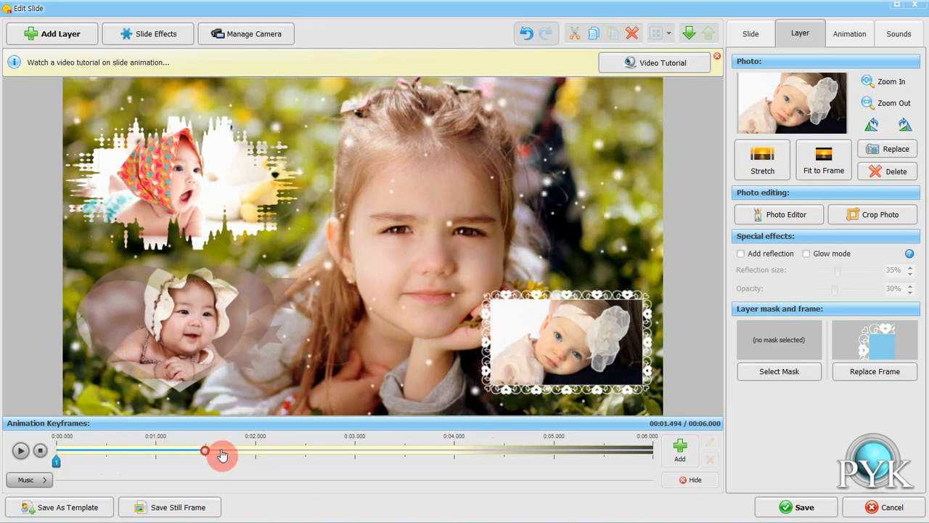
{"action": "left_click", "coordinate": [679, 450]}
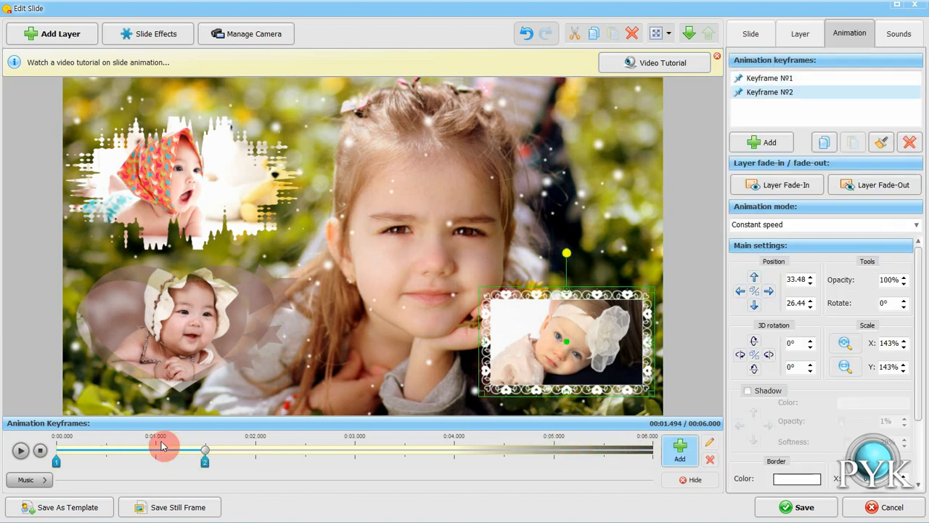
{"action": "left_click_drag", "start_coordinate": [528, 352], "coordinate": [564, 152]}
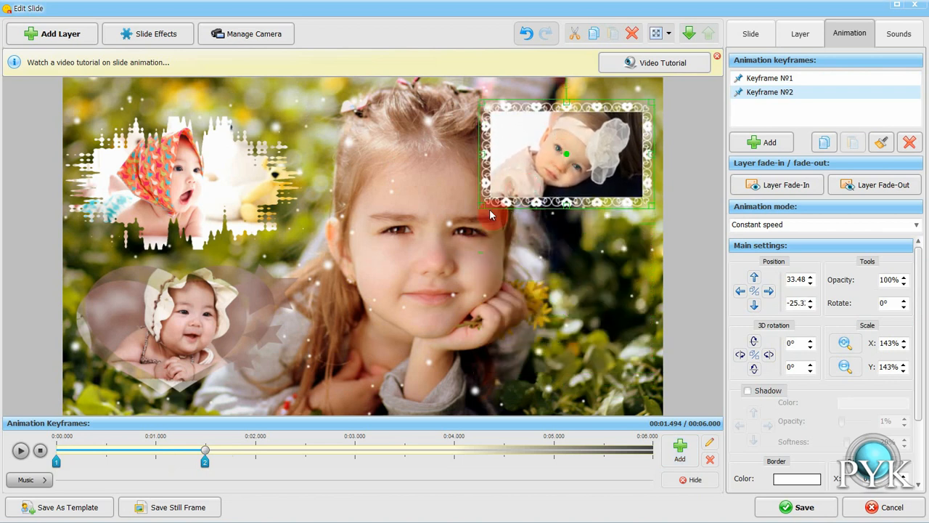
At the second keyframe, scale the framed photo to 111%, rotate it 38°, and nudge it to a horizontal position of 35.58
{"action": "left_click_drag", "start_coordinate": [490, 215], "coordinate": [500, 194]}
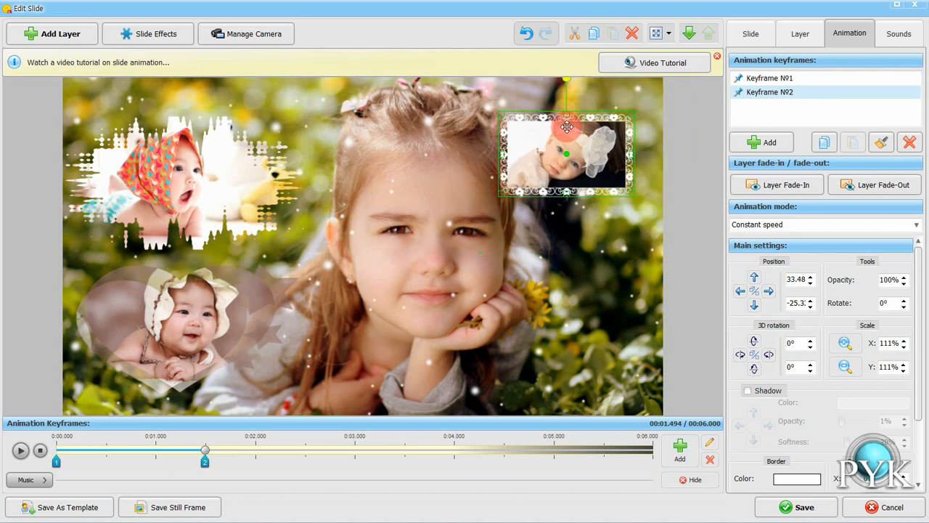
{"action": "left_click_drag", "start_coordinate": [566, 86], "coordinate": [626, 119]}
{"action": "left_click_drag", "start_coordinate": [605, 157], "coordinate": [617, 154]}
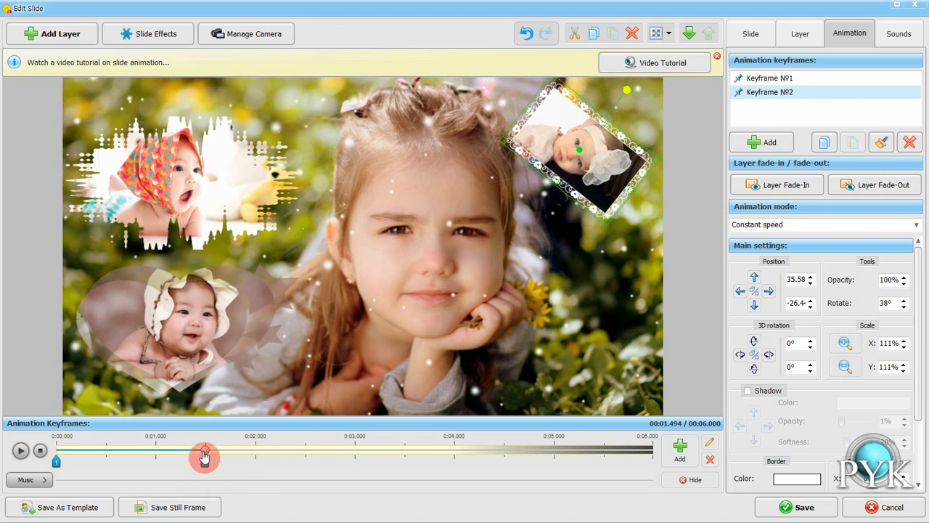
Play the slide animation from the beginning and pause it after the framed photo's move
{"action": "left_click_drag", "start_coordinate": [202, 456], "coordinate": [17, 454]}
{"action": "left_click", "coordinate": [18, 454]}
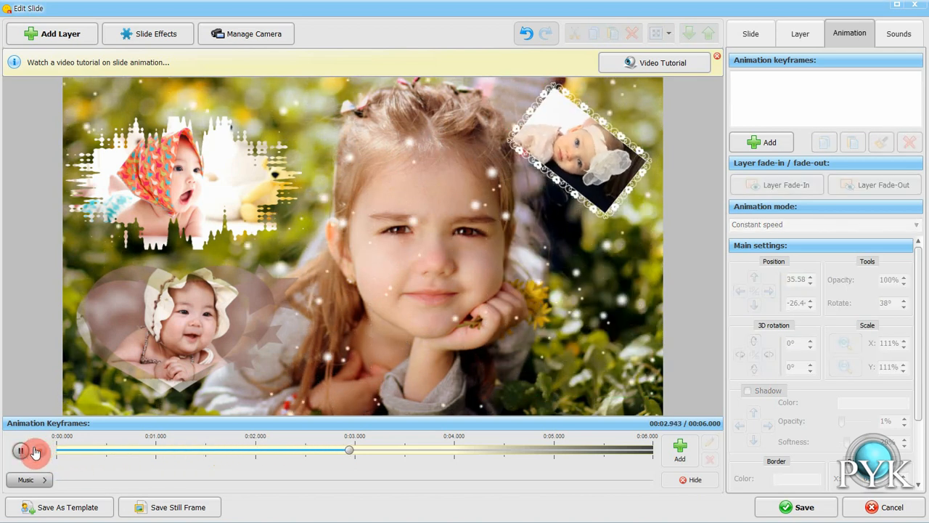
{"action": "left_click", "coordinate": [24, 454]}
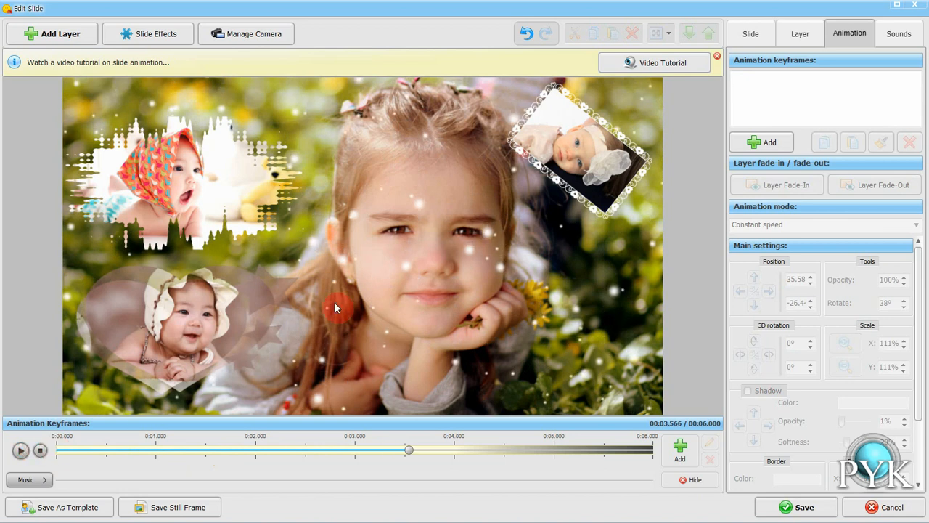
Add a third keyframe at 00:03.544 for the framed photo and delete it again
{"action": "left_click", "coordinate": [565, 175]}
{"action": "left_click", "coordinate": [535, 324]}
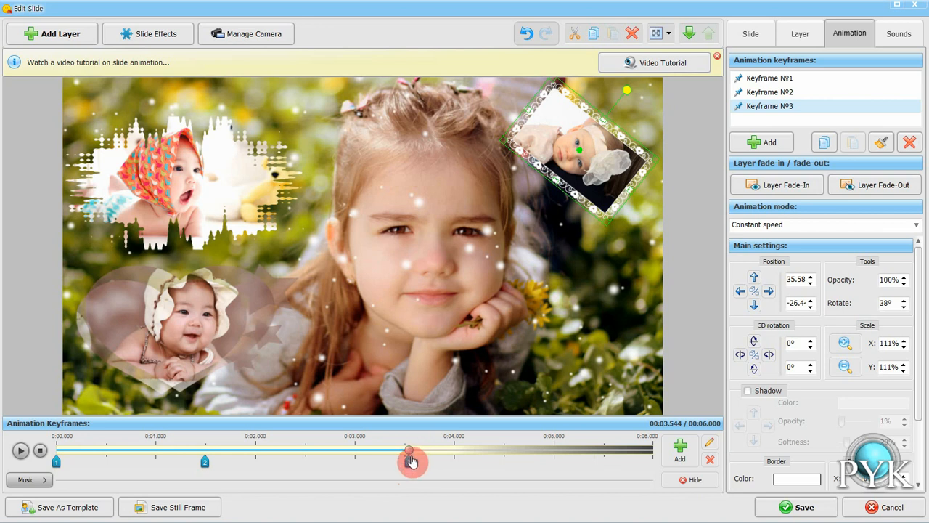
{"action": "left_click", "coordinate": [711, 460]}
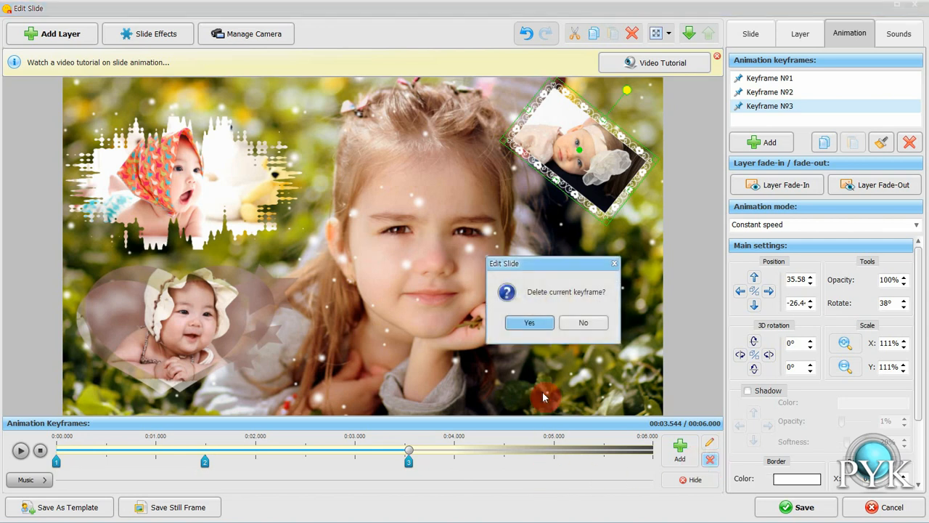
{"action": "left_click", "coordinate": [528, 324]}
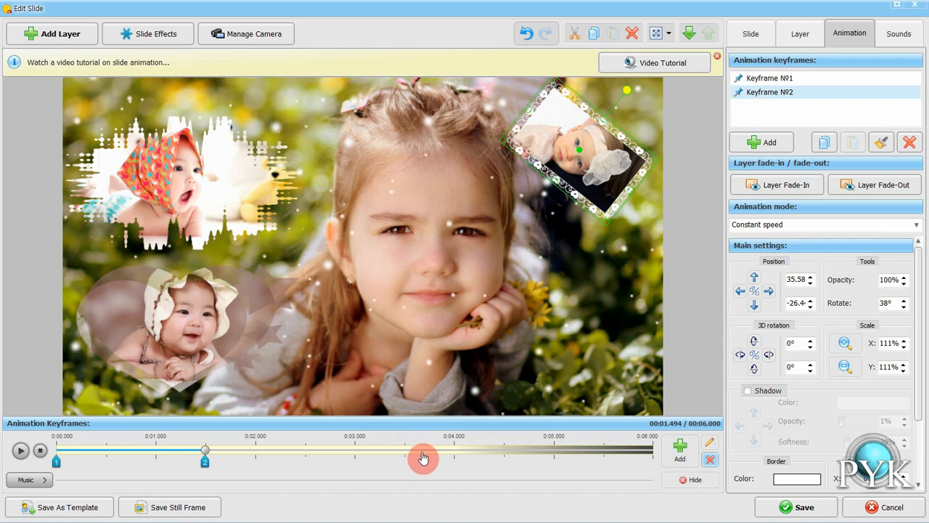
Add a third keyframe at 00:02.912 for the framed photo and move the photo there beside the heart-masked photo
{"action": "left_click_drag", "start_coordinate": [204, 451], "coordinate": [347, 451]}
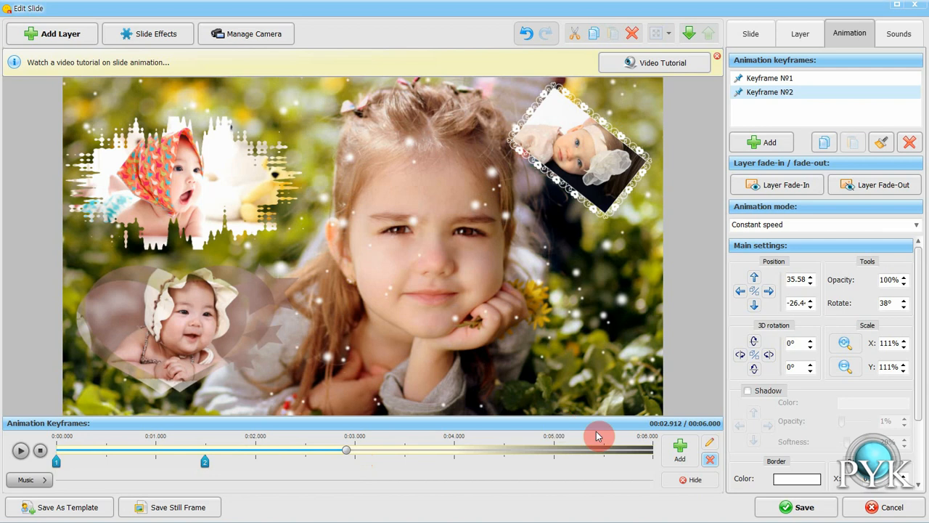
{"action": "left_click", "coordinate": [678, 453]}
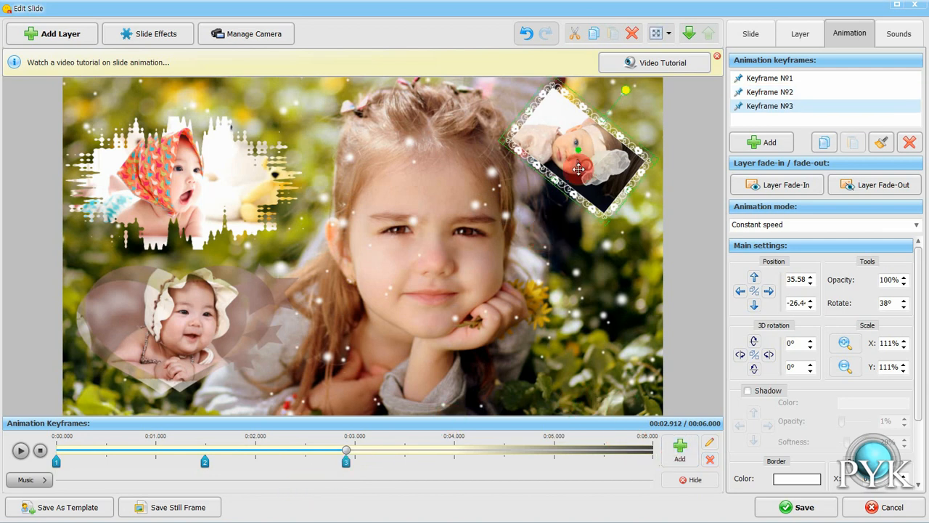
{"action": "left_click_drag", "start_coordinate": [561, 195], "coordinate": [310, 331]}
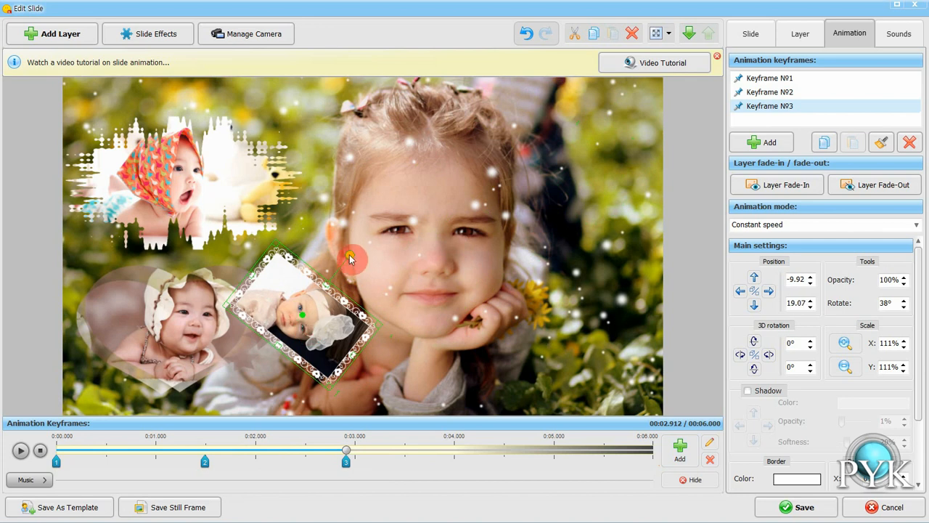
At the third keyframe, straighten the framed photo to 0° and enlarge it to 166%
{"action": "left_click_drag", "start_coordinate": [350, 252], "coordinate": [270, 245]}
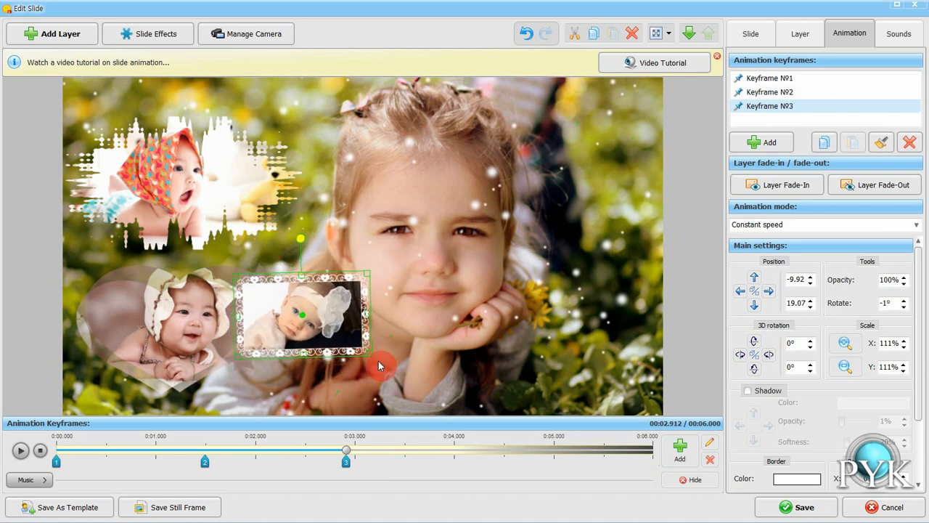
{"action": "left_click_drag", "start_coordinate": [371, 355], "coordinate": [468, 374]}
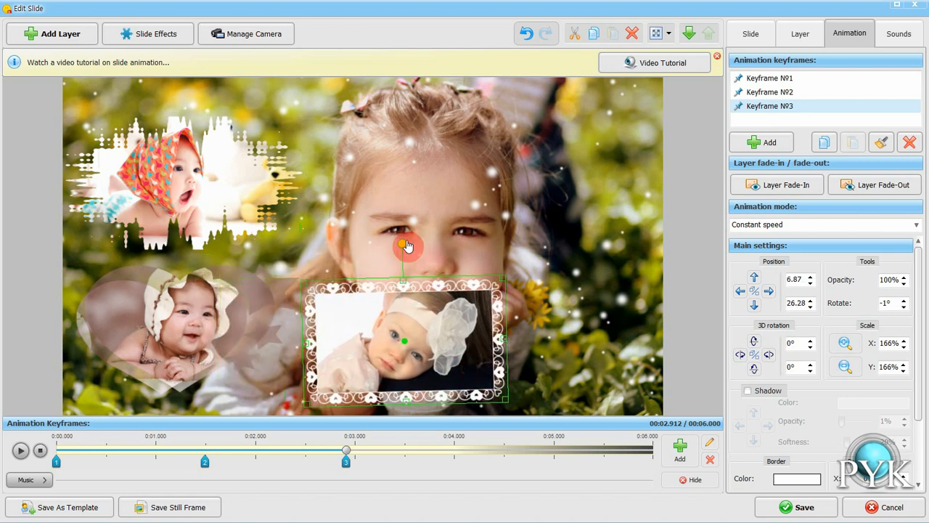
{"action": "left_click_drag", "start_coordinate": [408, 248], "coordinate": [409, 249]}
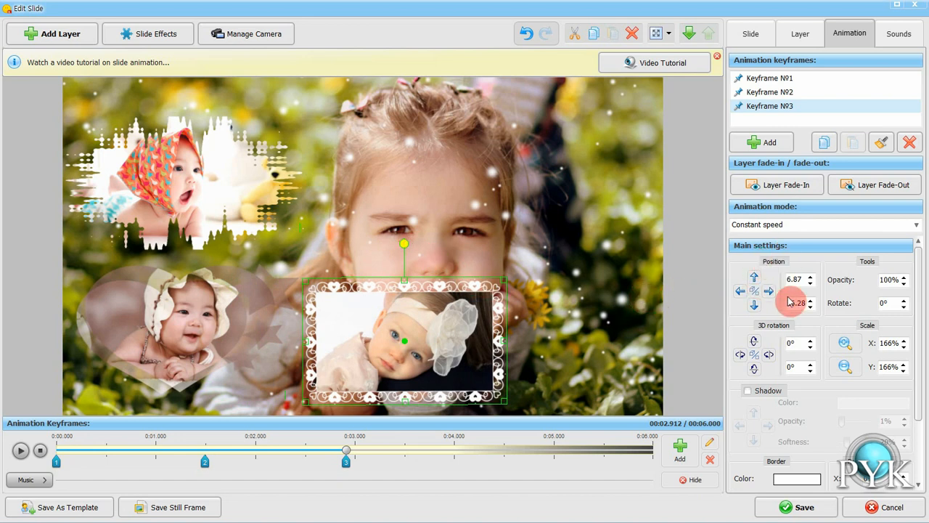
Place the framed photo in the slide's lower-right corner at 31.95, 25.64 and enable its shadow with 52% softness
{"action": "left_click", "coordinate": [773, 297]}
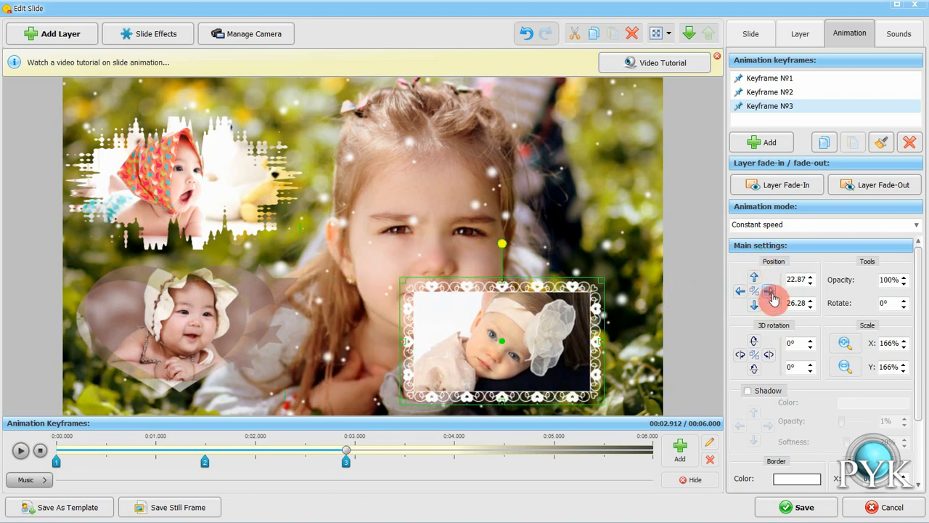
{"action": "left_click", "coordinate": [741, 291]}
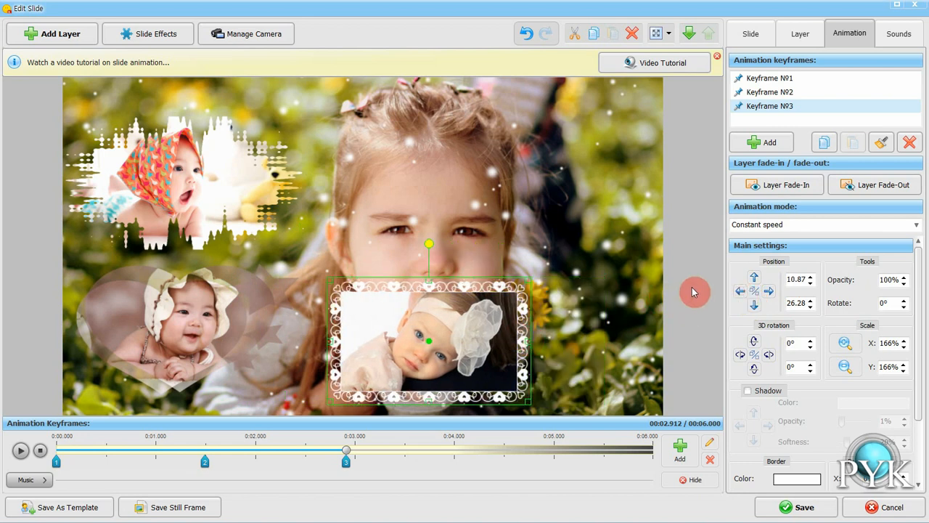
{"action": "left_click_drag", "start_coordinate": [451, 338], "coordinate": [578, 336]}
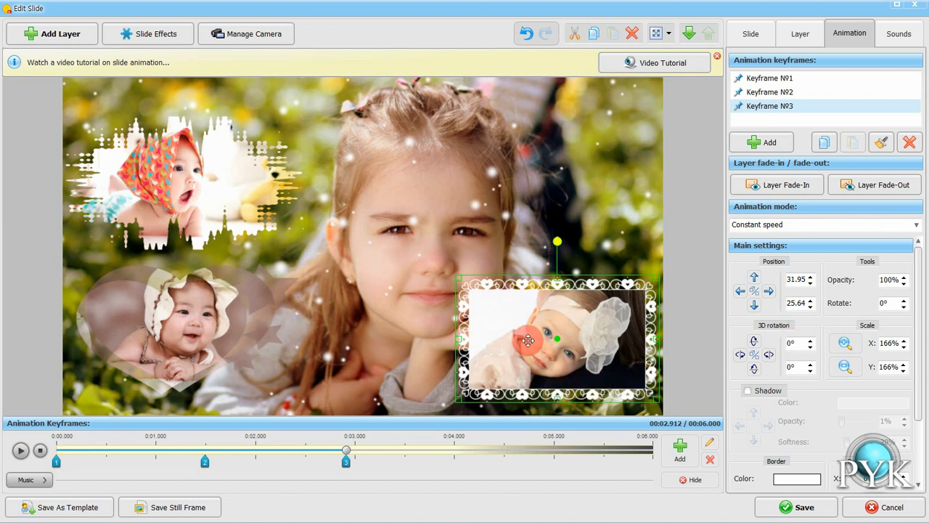
{"action": "left_click", "coordinate": [750, 391]}
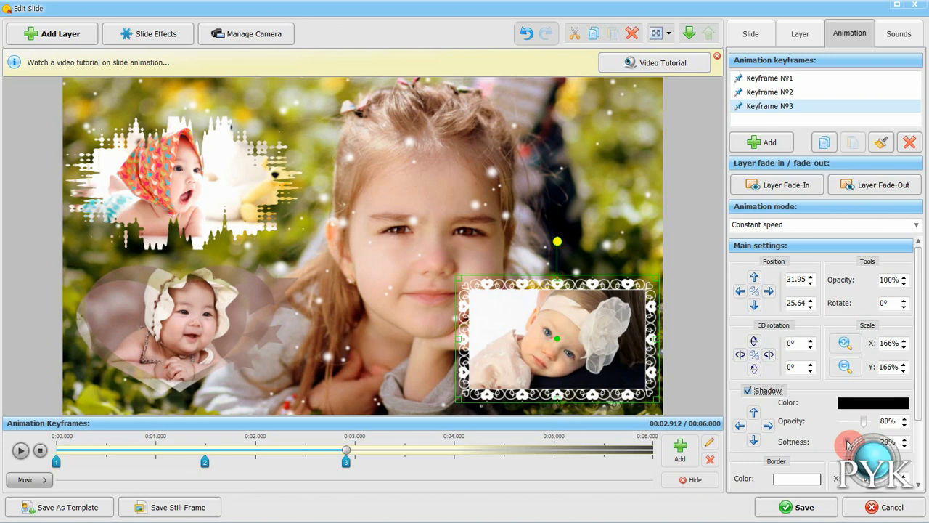
{"action": "mouse_move", "coordinate": [846, 442]}
{"action": "left_mouse_down"}
{"action": "mouse_move", "coordinate": [859, 441]}
{"action": "mouse_move", "coordinate": [848, 445]}
{"action": "left_mouse_up"}
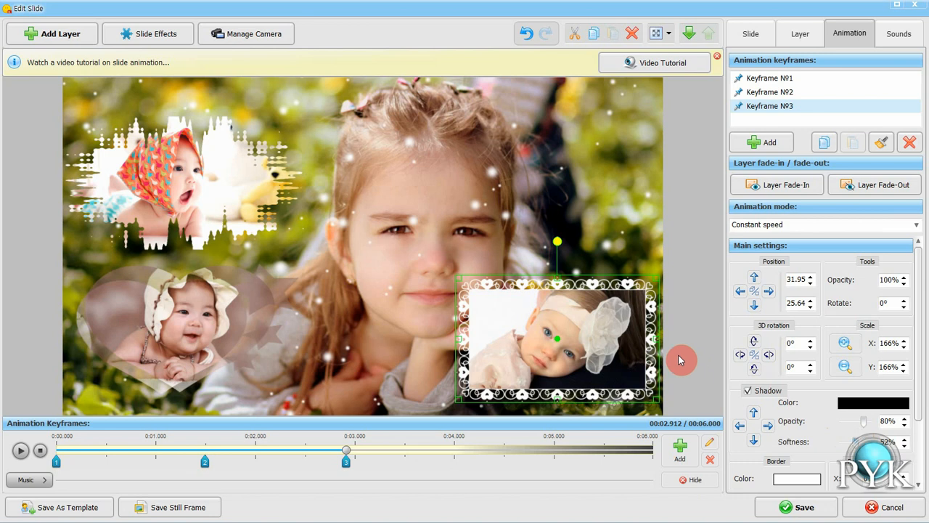
Add a second keyframe at 00:02.912 for the heart-masked photo, moving it to the slide's upper-right corner at 170% scale
{"action": "left_click", "coordinate": [177, 322]}
{"action": "key", "text": "Return"}
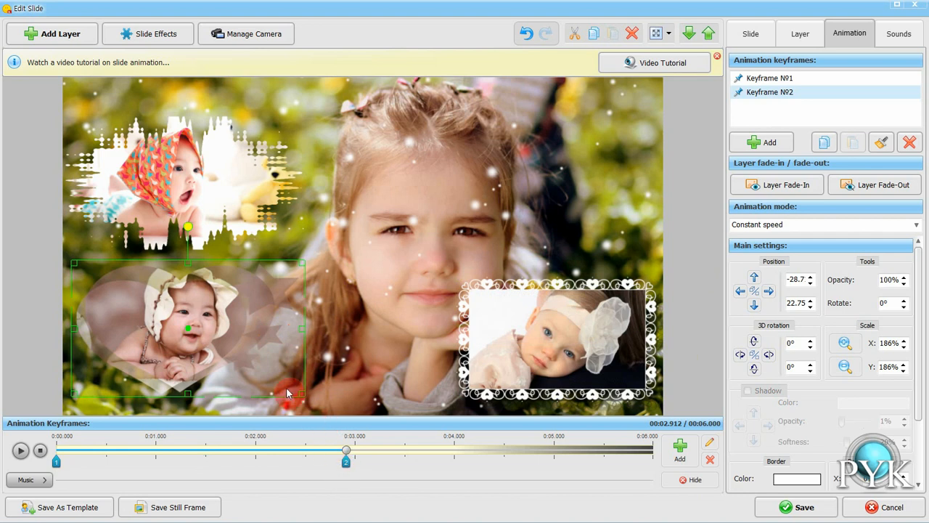
{"action": "left_click_drag", "start_coordinate": [259, 365], "coordinate": [636, 208]}
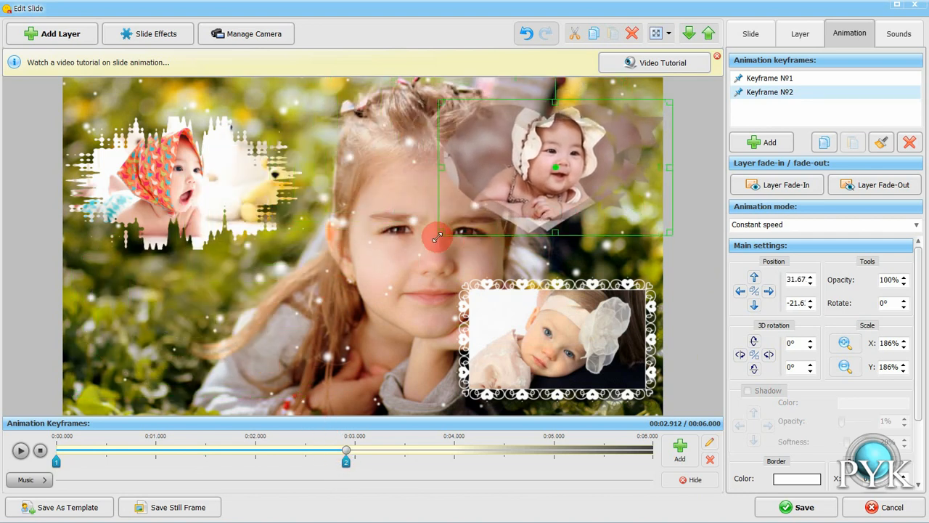
{"action": "left_click_drag", "start_coordinate": [438, 237], "coordinate": [448, 231]}
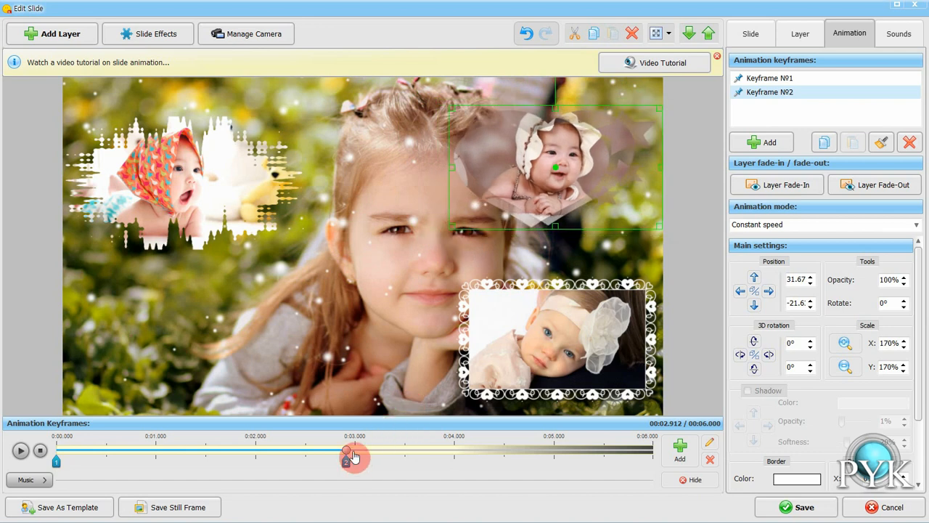
Add a second keyframe at 00:02.825 for the upper-left masked photo, moving it to the slide's lower-left corner at 144% scale
{"action": "left_click_drag", "start_coordinate": [346, 453], "coordinate": [30, 459]}
{"action": "left_click", "coordinate": [139, 155]}
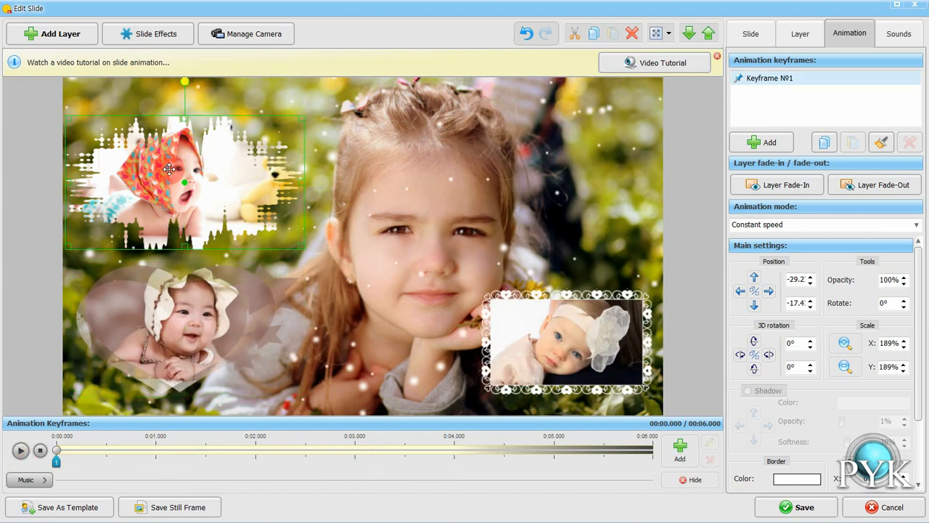
{"action": "left_click", "coordinate": [58, 454]}
{"action": "left_click_drag", "start_coordinate": [58, 454], "coordinate": [338, 452]}
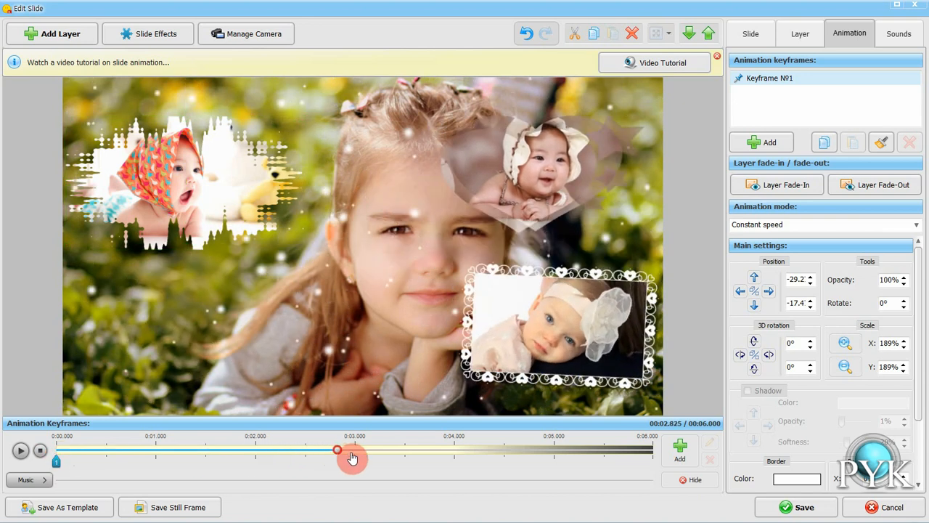
{"action": "left_click", "coordinate": [679, 450]}
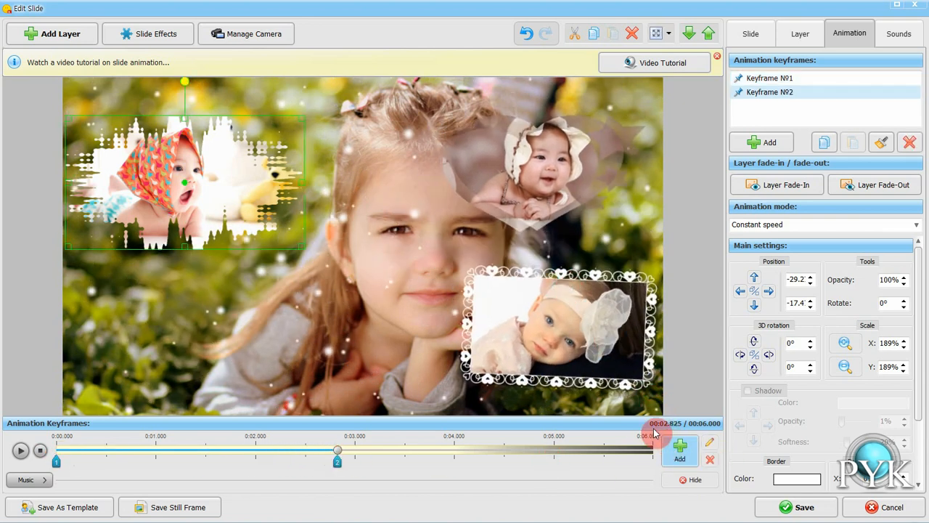
{"action": "left_click_drag", "start_coordinate": [276, 211], "coordinate": [260, 361]}
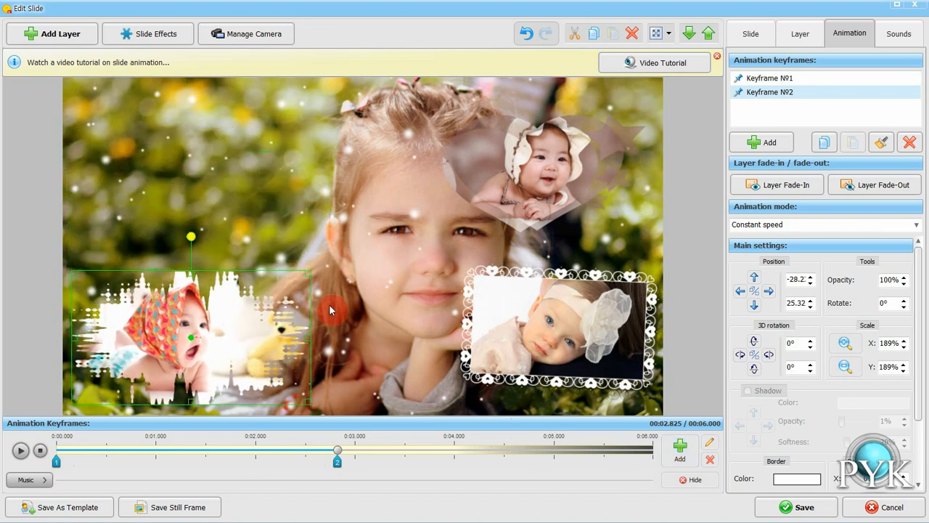
{"action": "left_click_drag", "start_coordinate": [306, 273], "coordinate": [248, 318]}
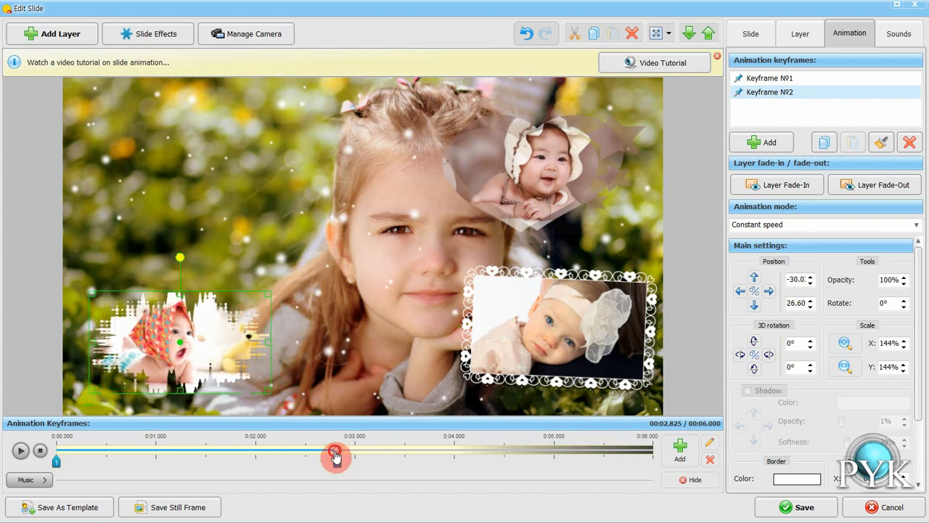
Play the whole slide from the beginning to check the movement of all three photos
{"action": "left_click_drag", "start_coordinate": [334, 451], "coordinate": [58, 463]}
{"action": "left_click", "coordinate": [58, 462]}
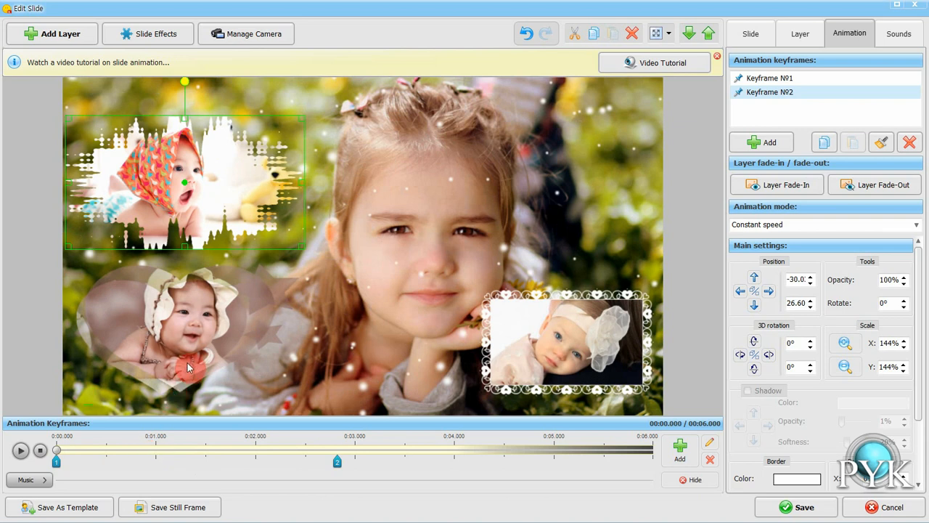
{"action": "left_click", "coordinate": [27, 455]}
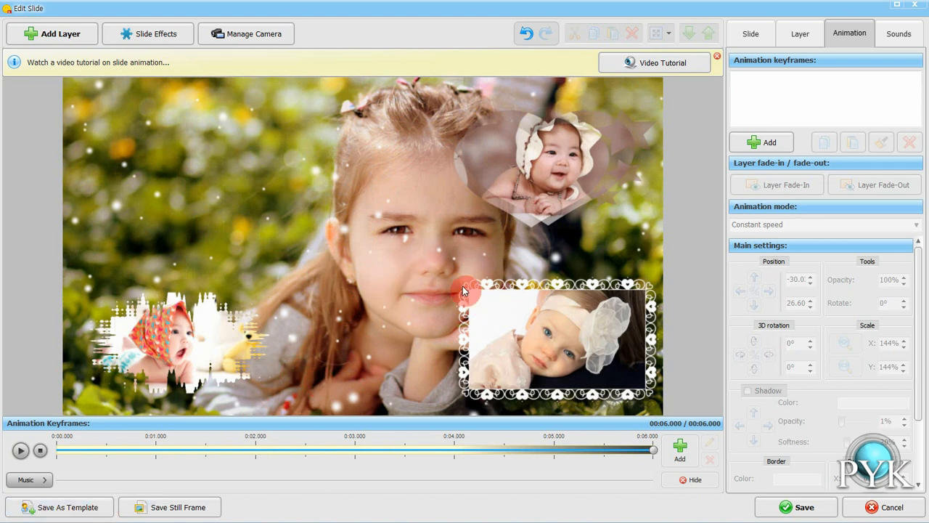
Save the slide as a template named pyk-1 and save the edited slide to the project
{"action": "left_click", "coordinate": [80, 508]}
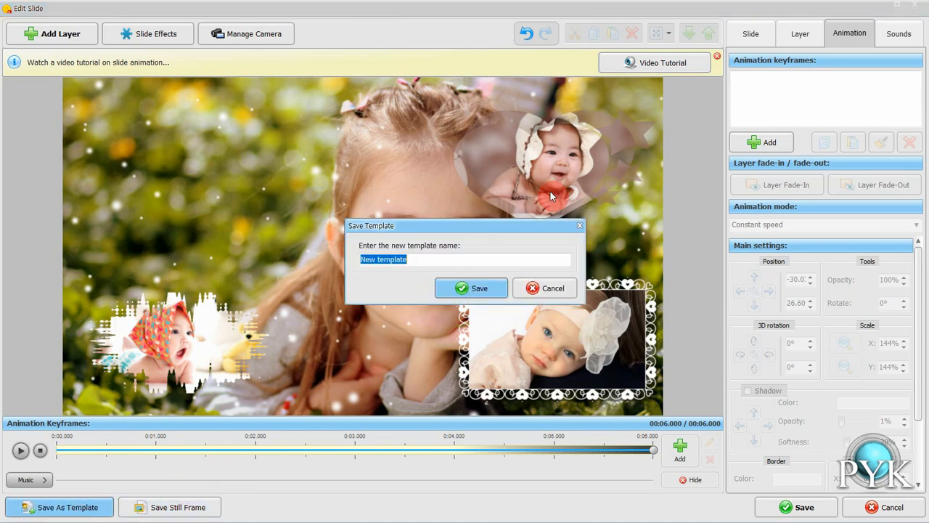
{"action": "type", "text": "pyk0"}
{"action": "left_click", "coordinate": [472, 288]}
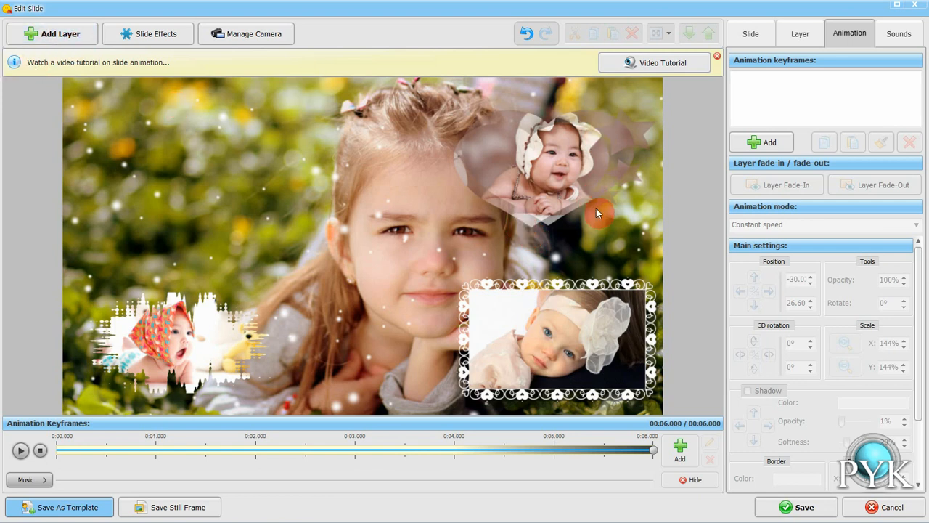
{"action": "left_click", "coordinate": [789, 510]}
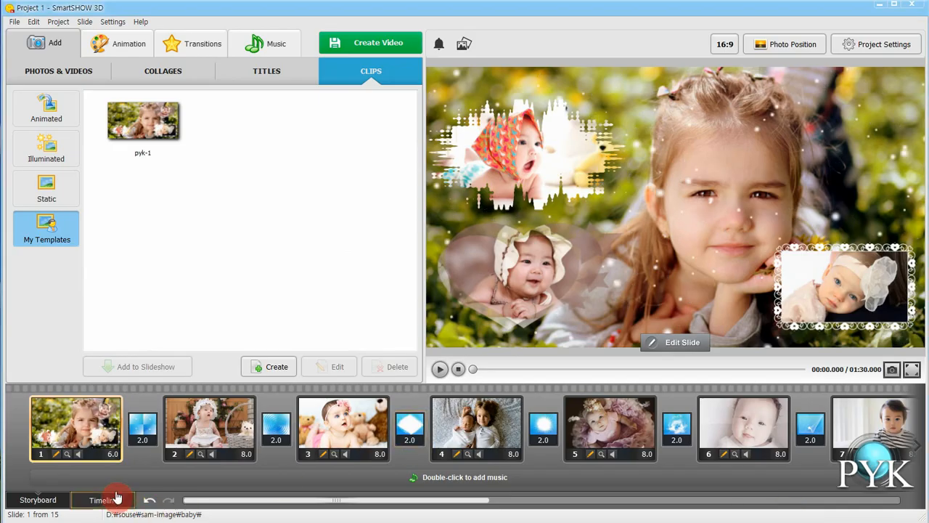
Open slide 2 for editing and add a text layer in the standard green-to-yellow gradient style with reflection
{"action": "left_click", "coordinate": [232, 424]}
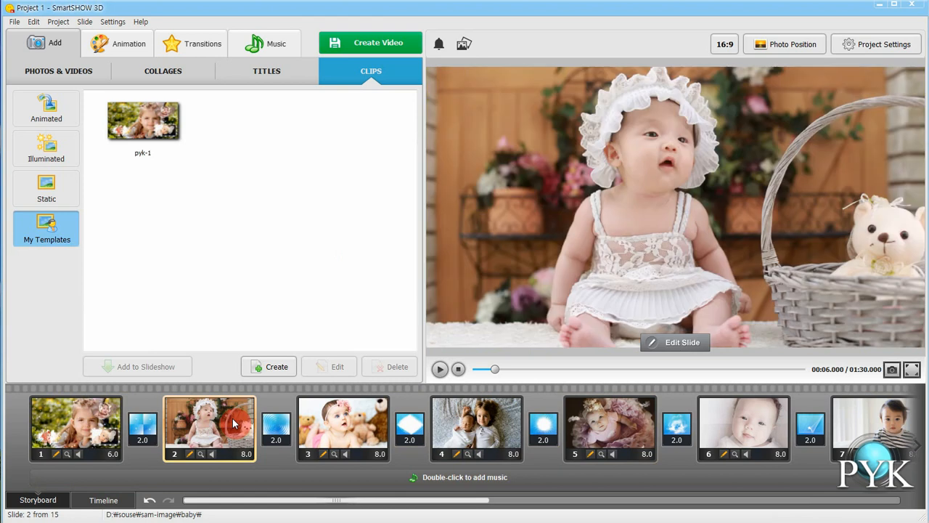
{"action": "double_click", "coordinate": [232, 418]}
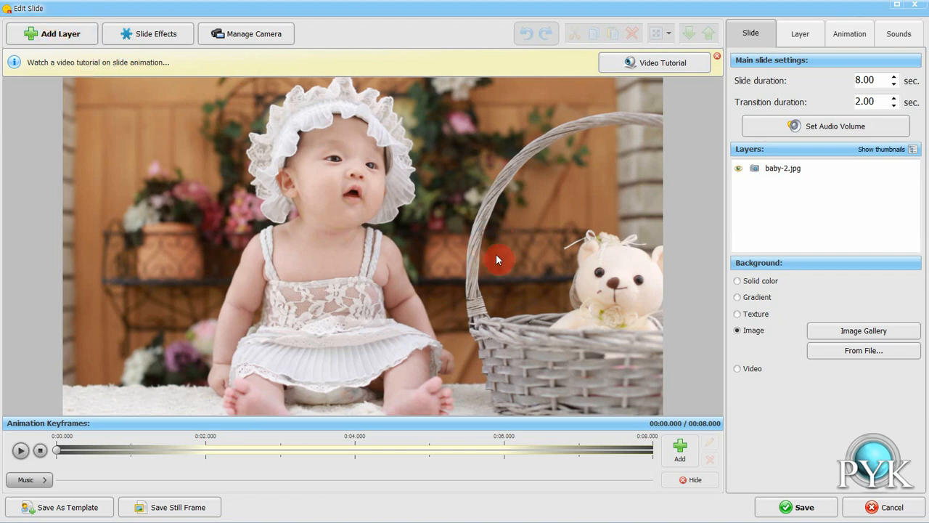
{"action": "left_click", "coordinate": [61, 34]}
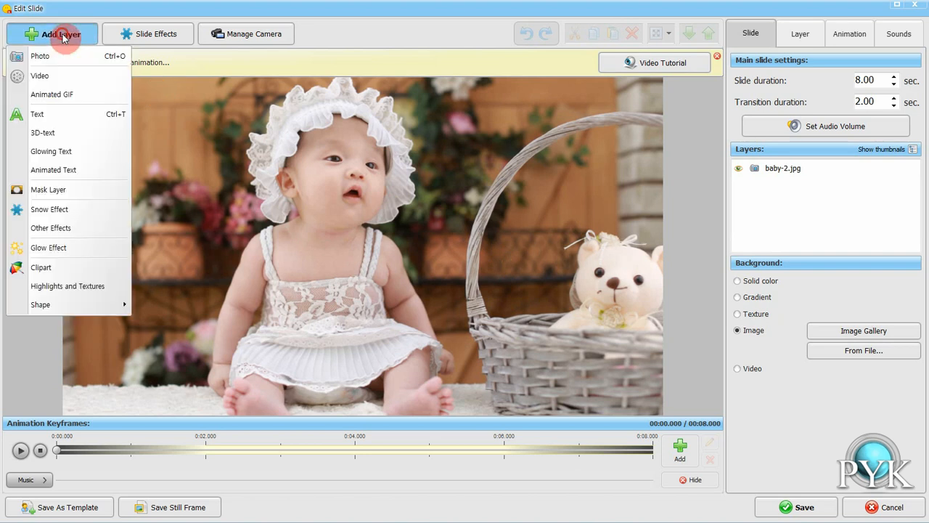
{"action": "left_click", "coordinate": [65, 116]}
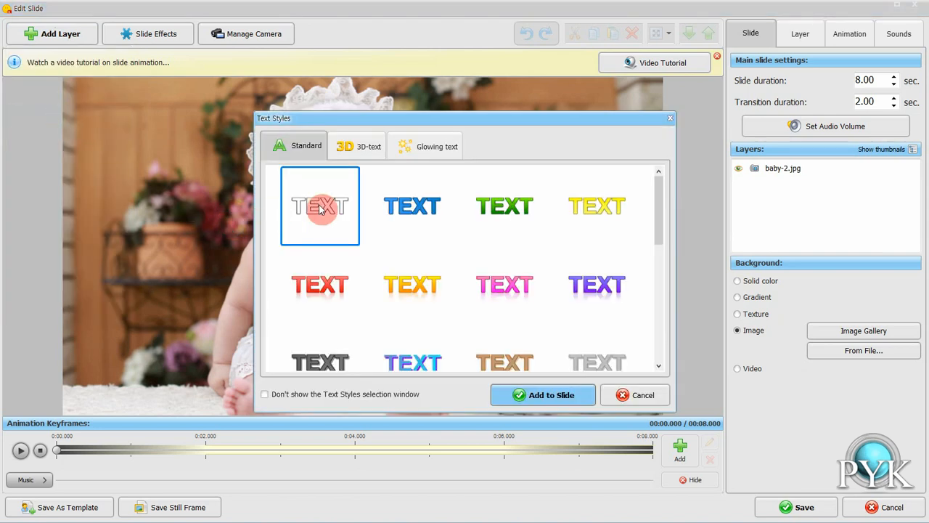
{"action": "left_click_drag", "start_coordinate": [663, 224], "coordinate": [665, 306]}
{"action": "left_click", "coordinate": [530, 297]}
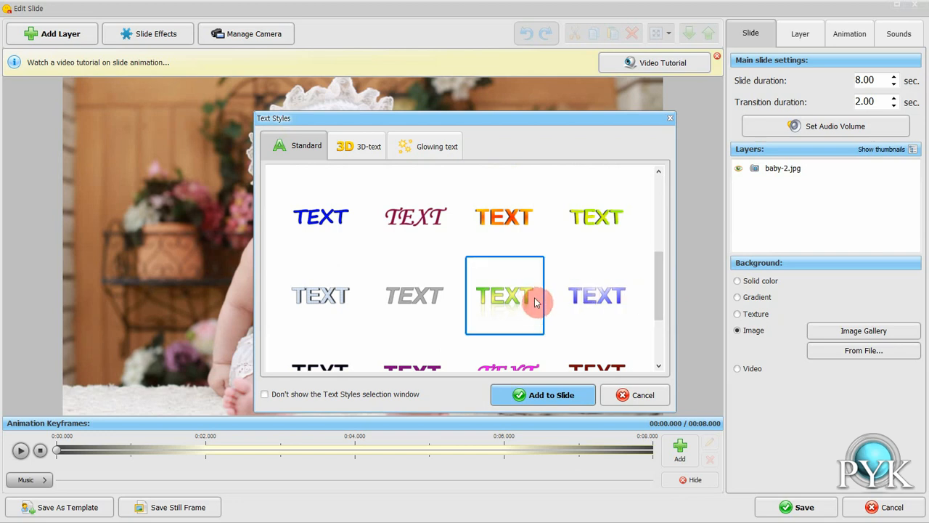
{"action": "left_click", "coordinate": [556, 397]}
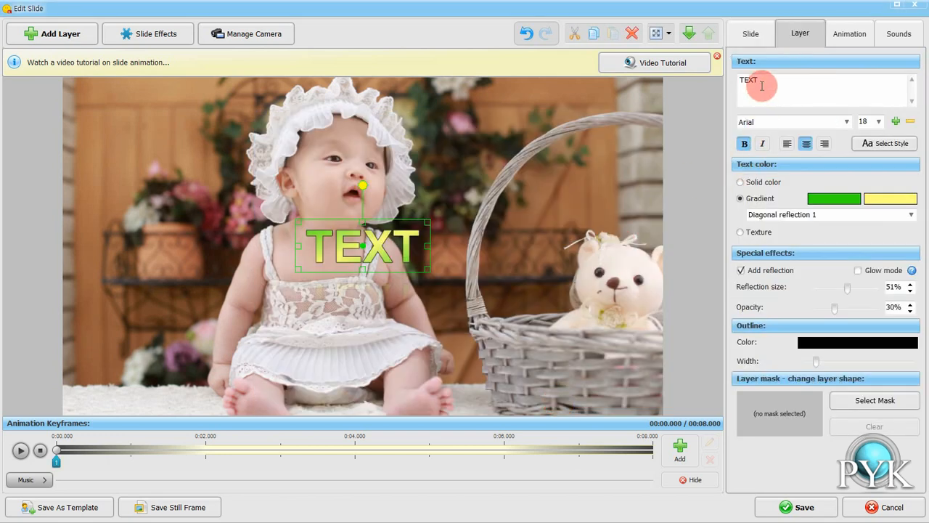
Replace the placeholder text with 이쁜아이 and set its font to 타이포_달꽃 B
{"action": "left_click_drag", "start_coordinate": [762, 86], "coordinate": [721, 73]}
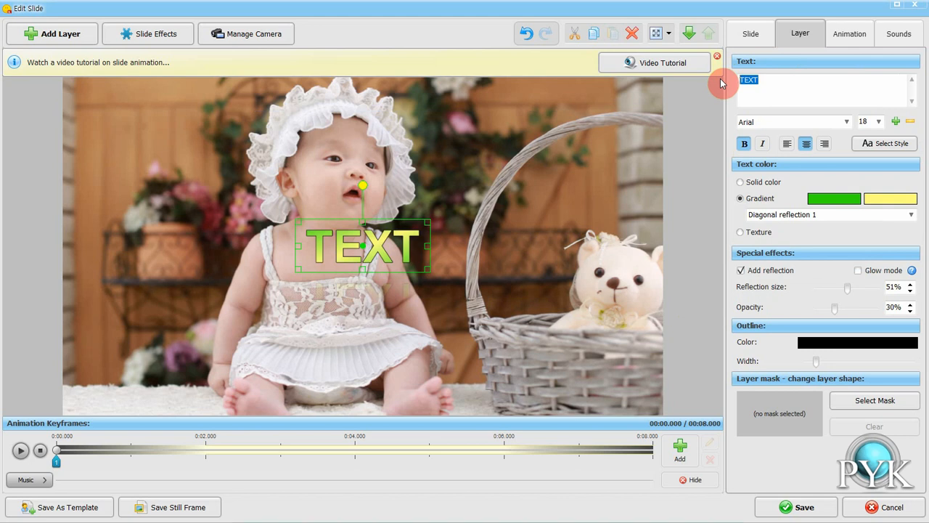
{"action": "type", "text": "01"}
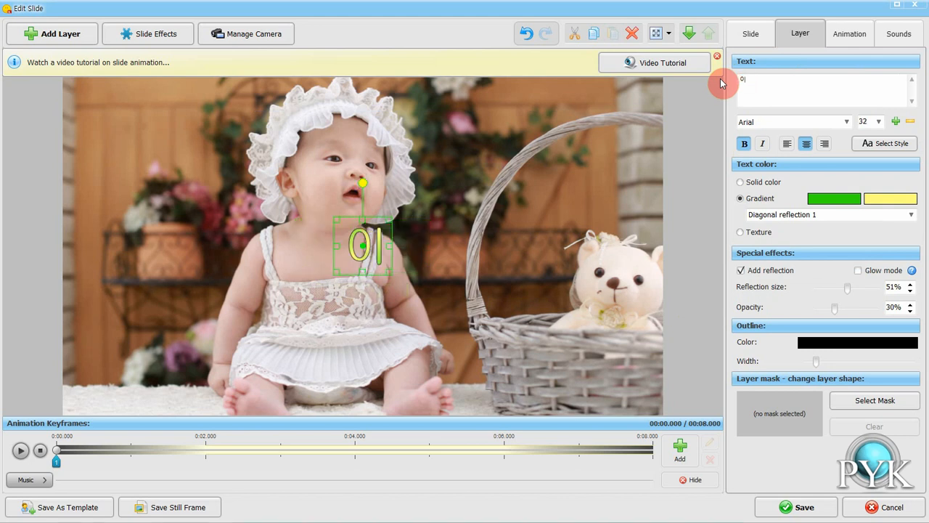
{"action": "type", "text": "쁜아이"}
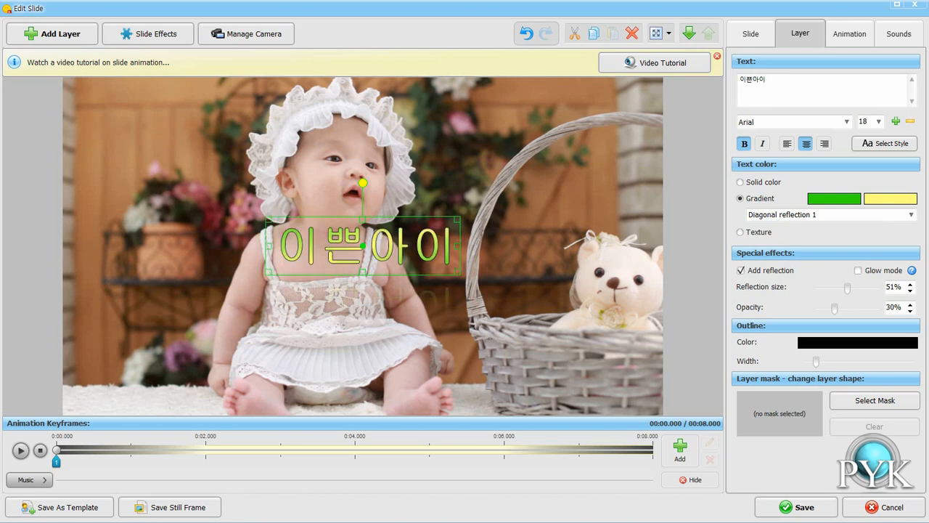
{"action": "left_click", "coordinate": [846, 122]}
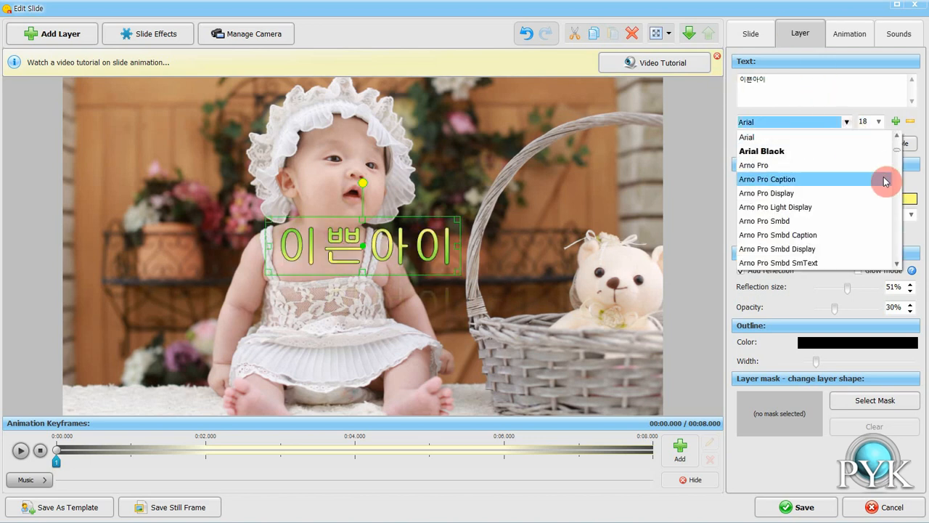
{"action": "left_click_drag", "start_coordinate": [898, 150], "coordinate": [898, 261]}
{"action": "left_click", "coordinate": [846, 244]}
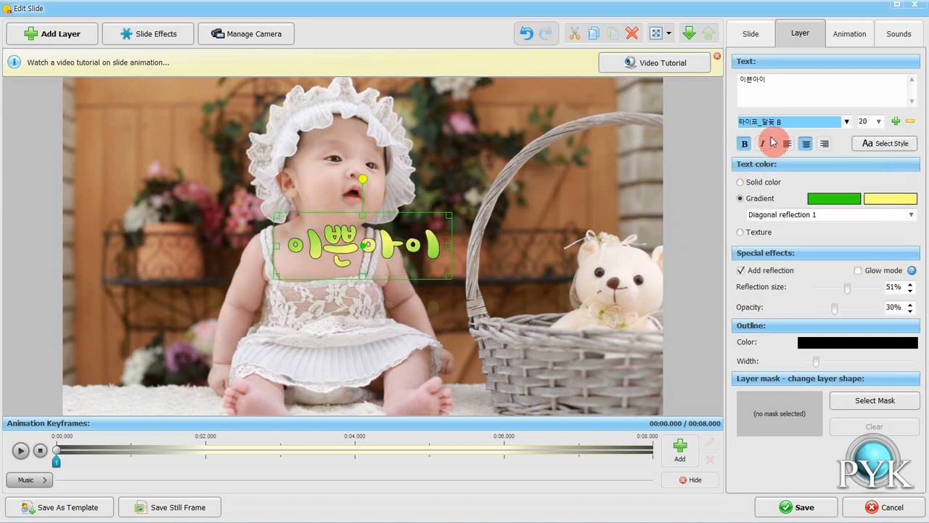
Enlarge the 이쁜아이 text to size 23 and move it to the slide's lower-left corner
{"action": "left_click_drag", "start_coordinate": [450, 277], "coordinate": [468, 294]}
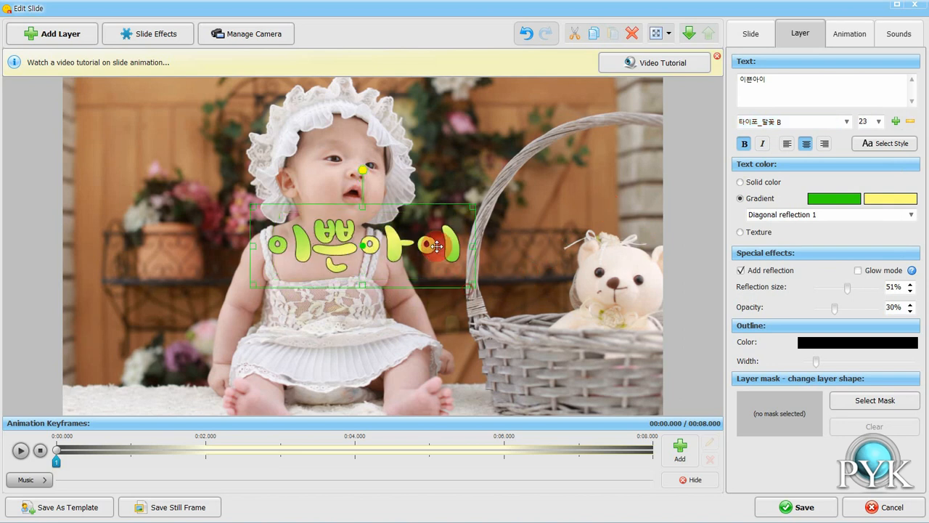
{"action": "left_click_drag", "start_coordinate": [413, 268], "coordinate": [266, 361]}
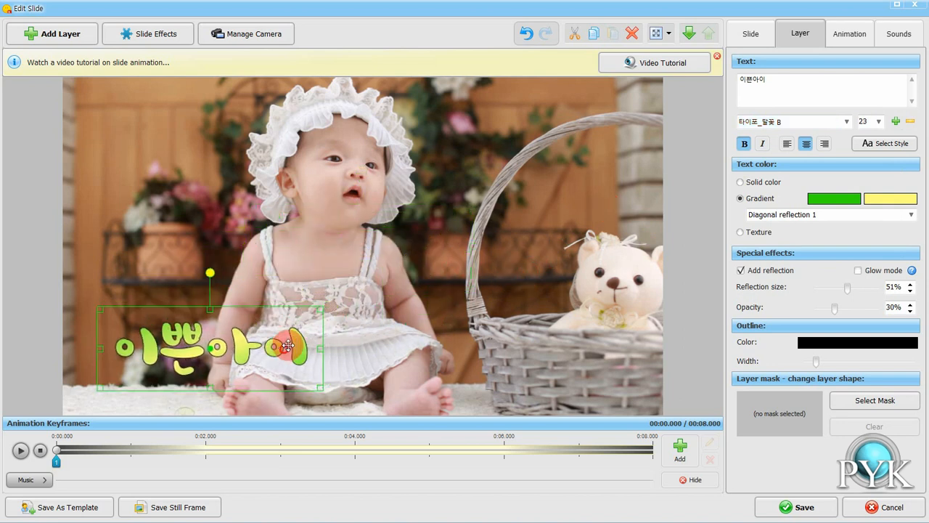
{"action": "left_click_drag", "start_coordinate": [311, 324], "coordinate": [296, 335]}
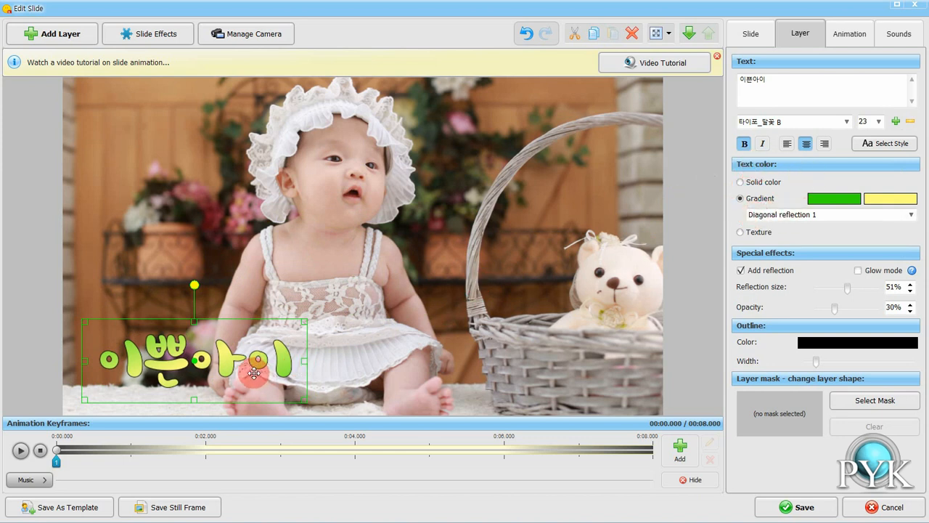
Try the Arrow right, Reflected horizontal and Vertical gradient types on the 이쁜아이 text
{"action": "left_click", "coordinate": [856, 214]}
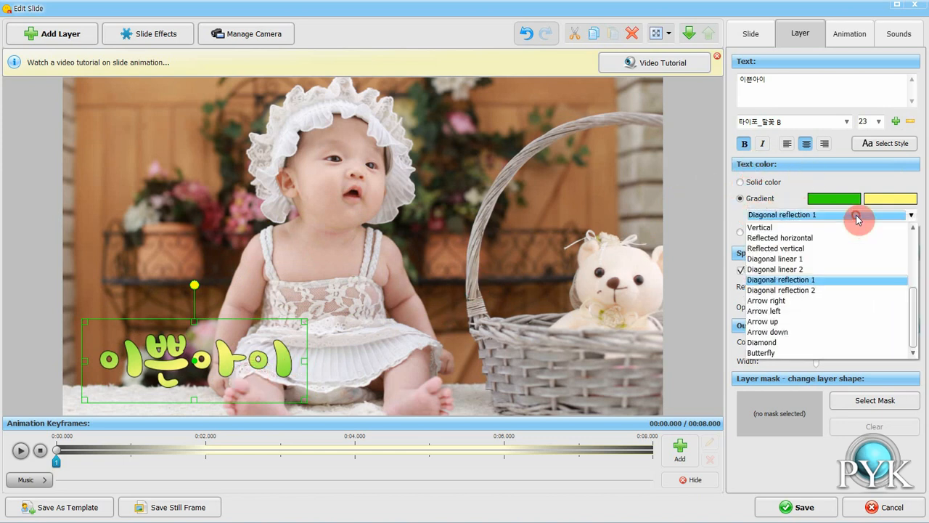
{"action": "left_click", "coordinate": [791, 301]}
{"action": "left_click", "coordinate": [803, 216]}
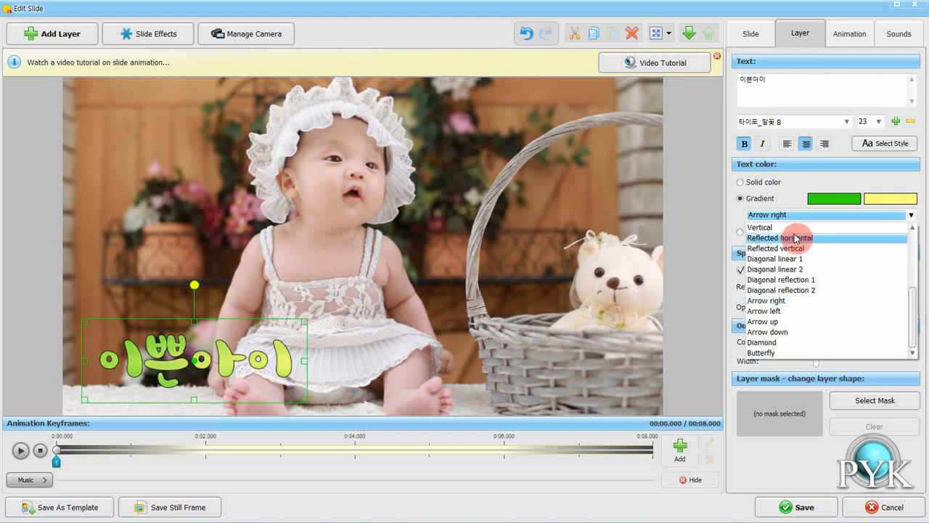
{"action": "left_click", "coordinate": [797, 237]}
{"action": "left_click", "coordinate": [798, 215]}
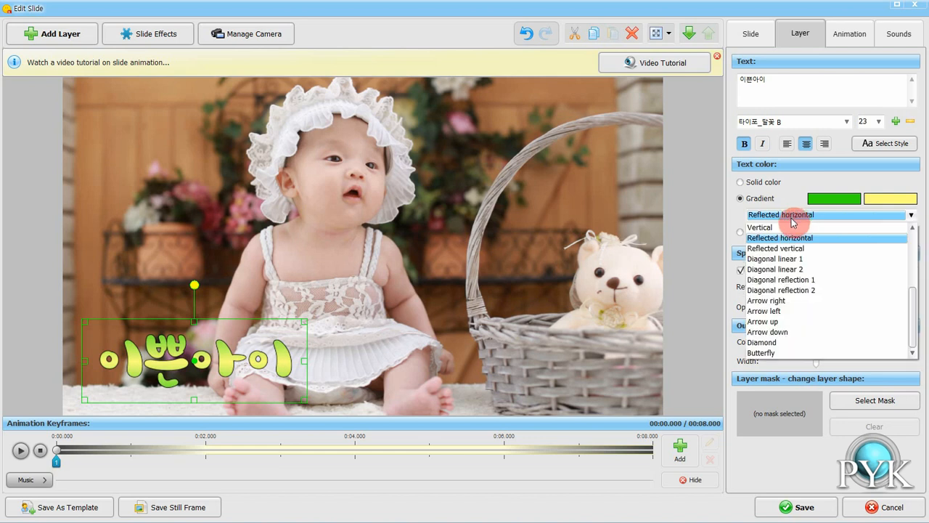
{"action": "left_click", "coordinate": [792, 225]}
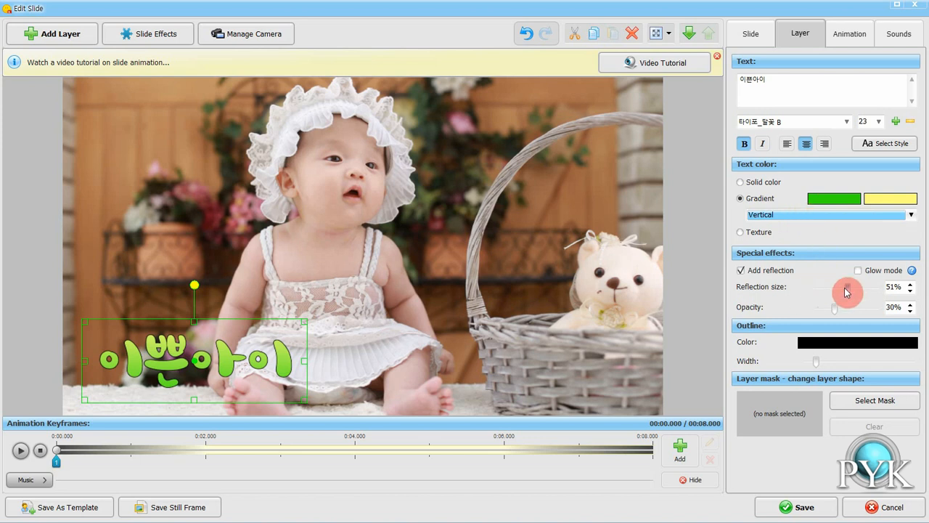
Set the text's reflection size to 0% and fill it with the green texture with yellow flowers from the gallery
{"action": "left_click_drag", "start_coordinate": [847, 288], "coordinate": [809, 290]}
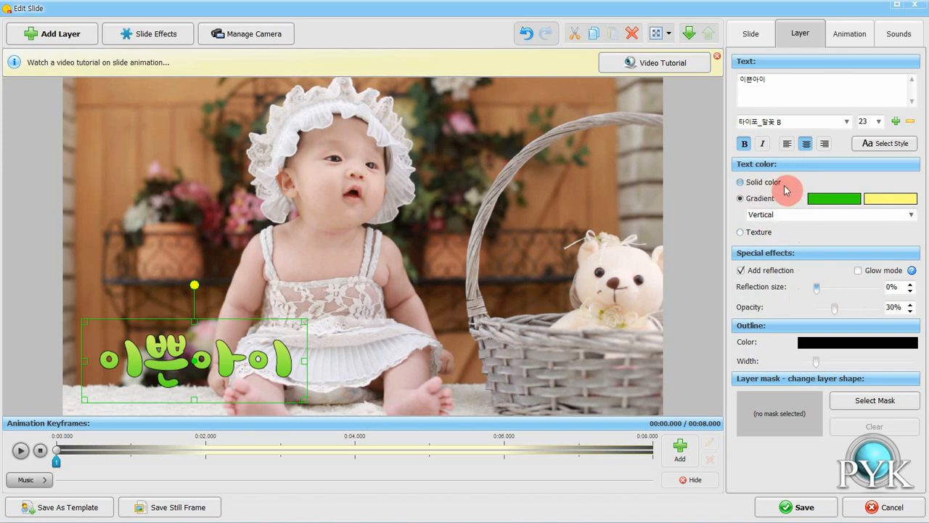
{"action": "left_click", "coordinate": [761, 233]}
{"action": "left_click", "coordinate": [835, 224]}
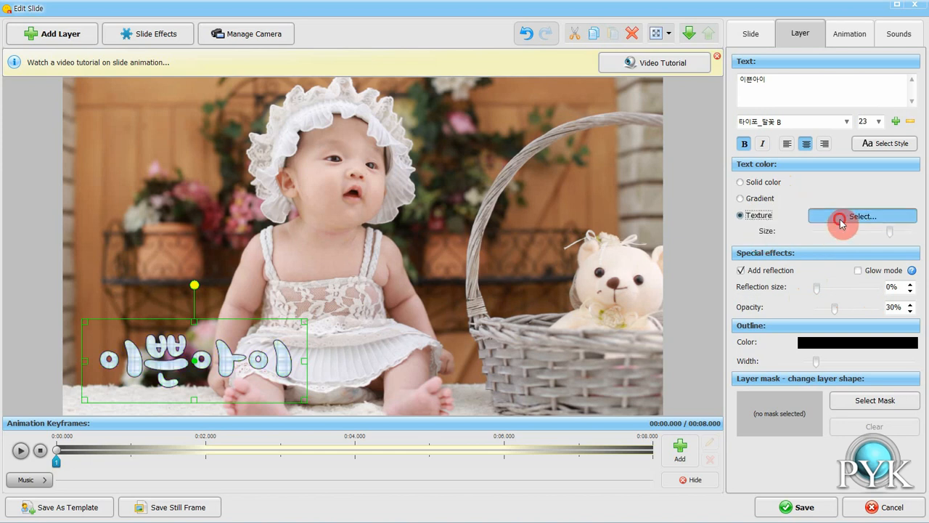
{"action": "left_click", "coordinate": [470, 270]}
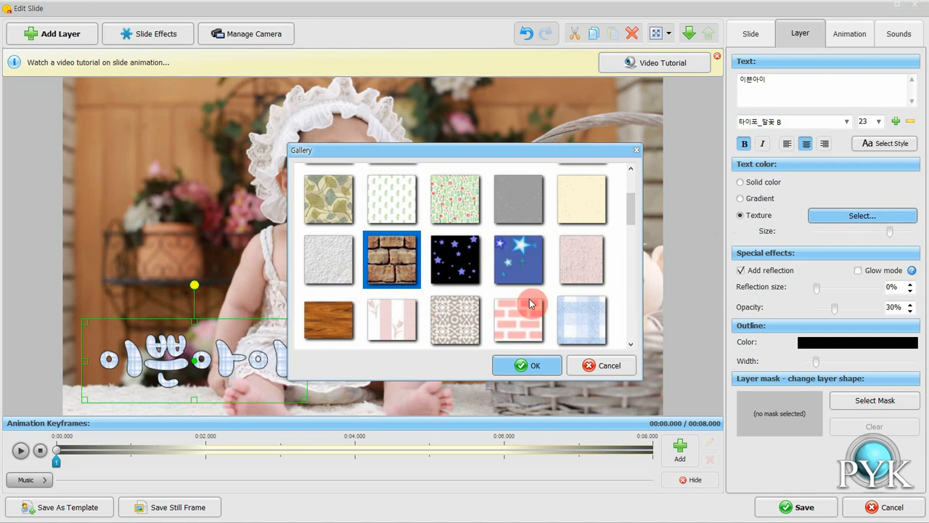
{"action": "scroll", "coordinate": [530, 299], "scroll_direction": "down", "scroll_amount": 3}
{"action": "scroll", "coordinate": [519, 294], "scroll_direction": "up", "scroll_amount": 1}
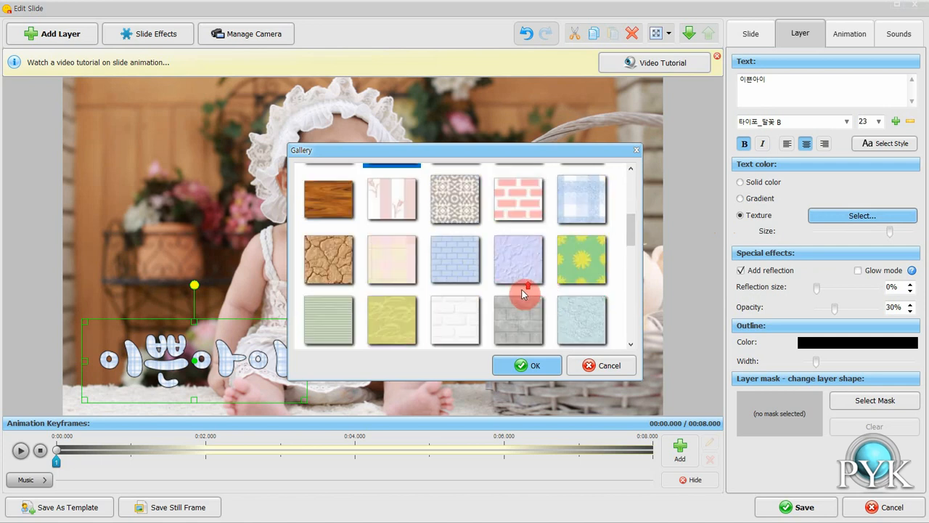
{"action": "left_click", "coordinate": [583, 264]}
{"action": "left_click", "coordinate": [535, 365]}
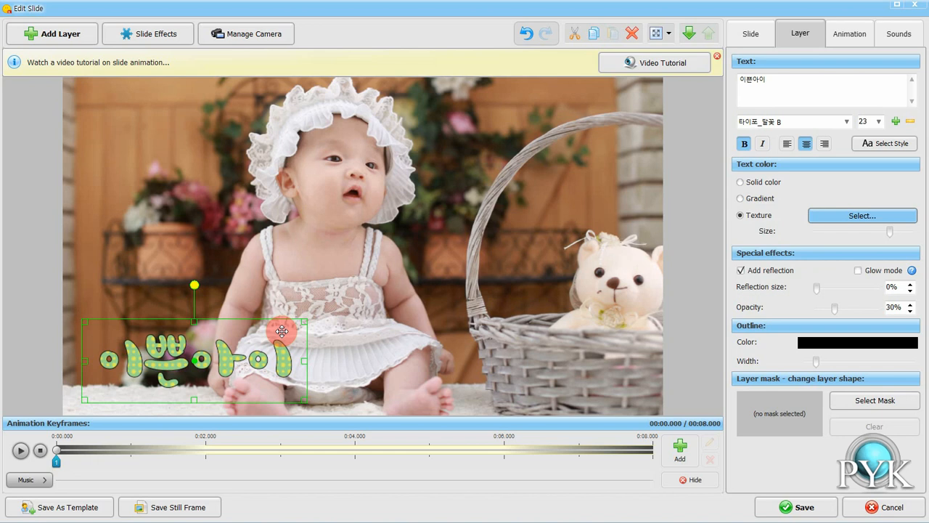
Add a 3D-text layer in the yellow-to-orange gradient style with the text Baby
{"action": "left_click", "coordinate": [216, 240]}
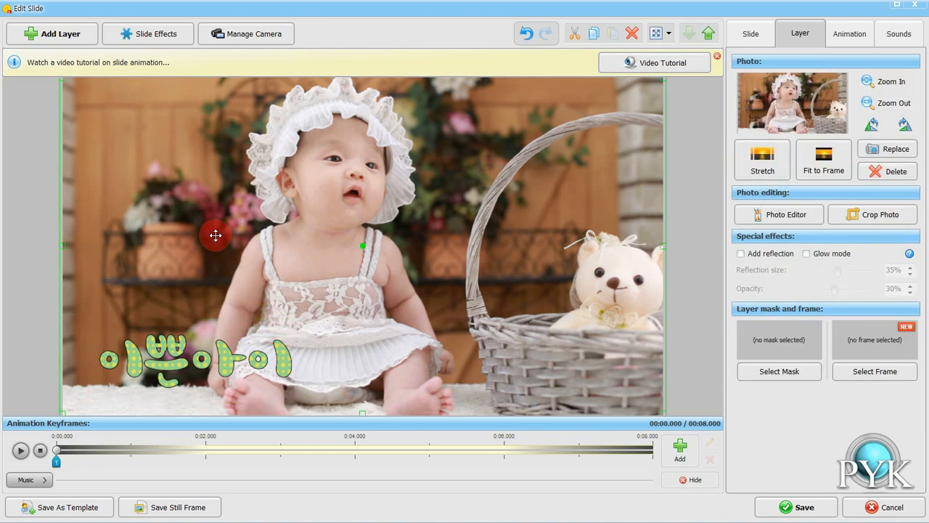
{"action": "left_click", "coordinate": [71, 36]}
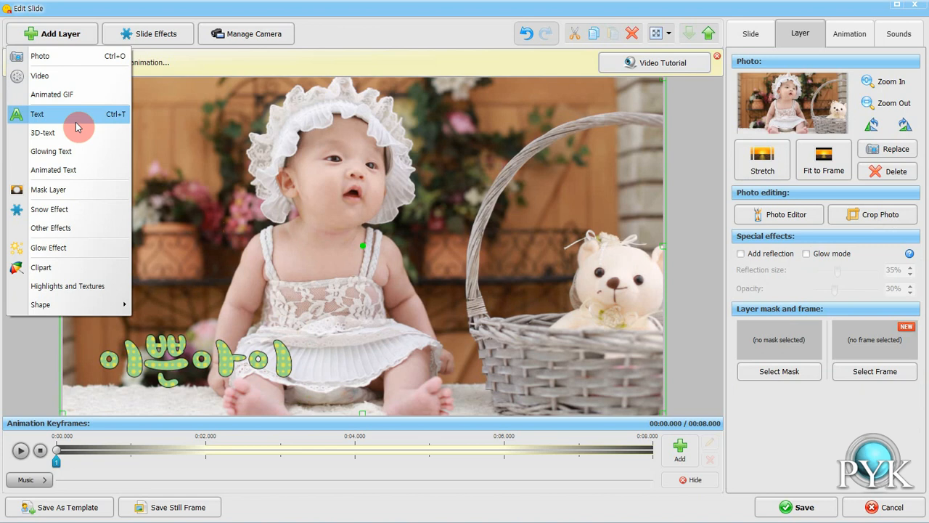
{"action": "left_click", "coordinate": [75, 136]}
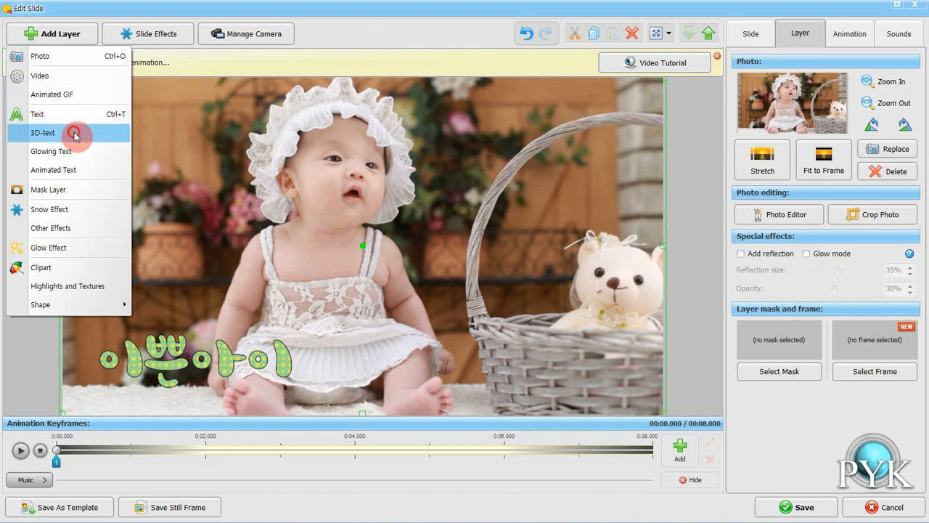
{"action": "double_click", "coordinate": [301, 226]}
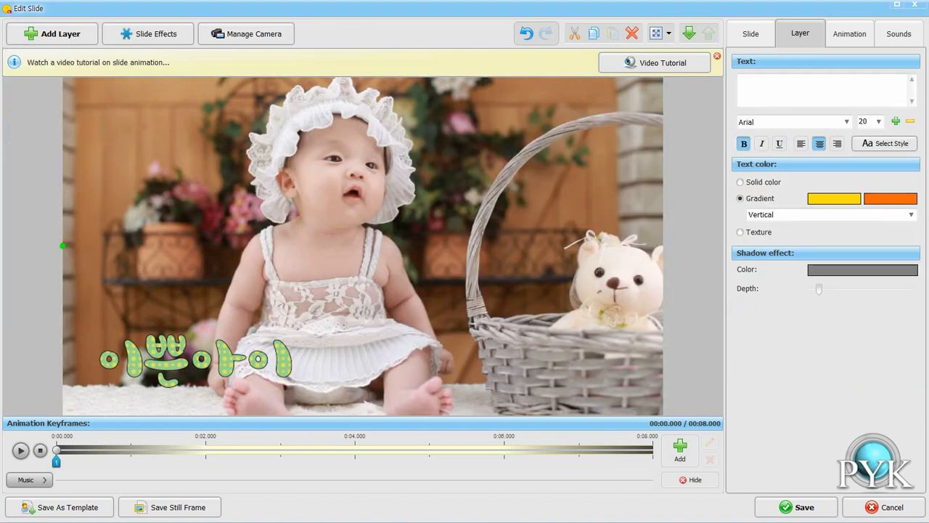
{"action": "type", "text": "Baby"}
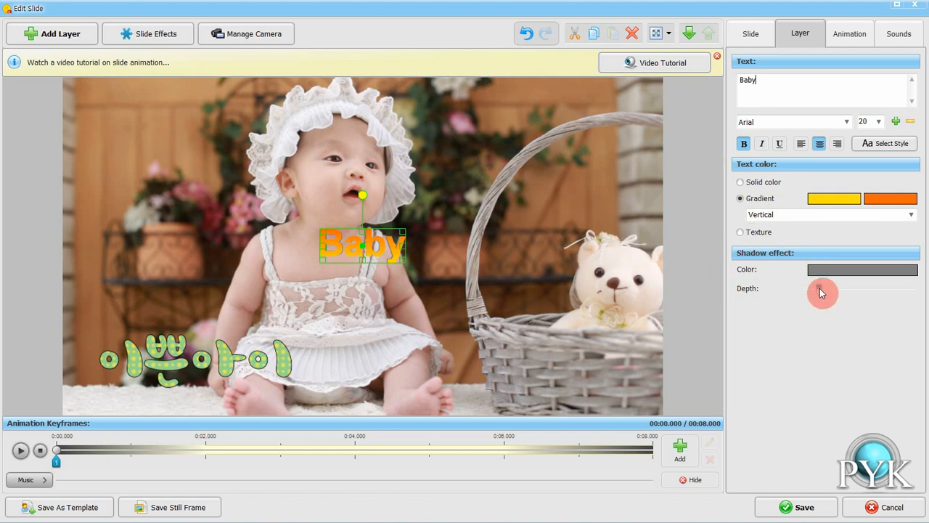
Give the Baby text a deeper, darker grey shadow and move it to the slide's upper-right corner
{"action": "left_click_drag", "start_coordinate": [829, 294], "coordinate": [851, 294]}
{"action": "left_click", "coordinate": [841, 270]}
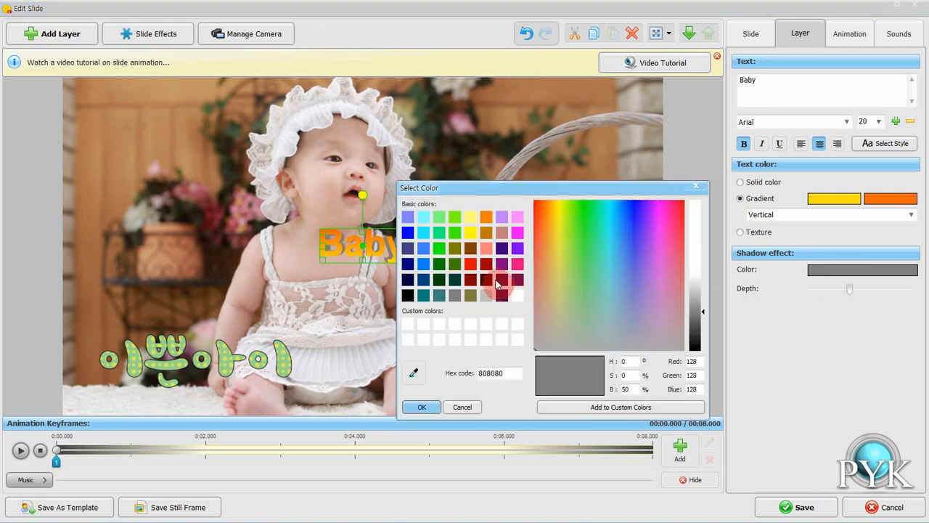
{"action": "left_click", "coordinate": [424, 407]}
{"action": "left_click_drag", "start_coordinate": [385, 241], "coordinate": [645, 114]}
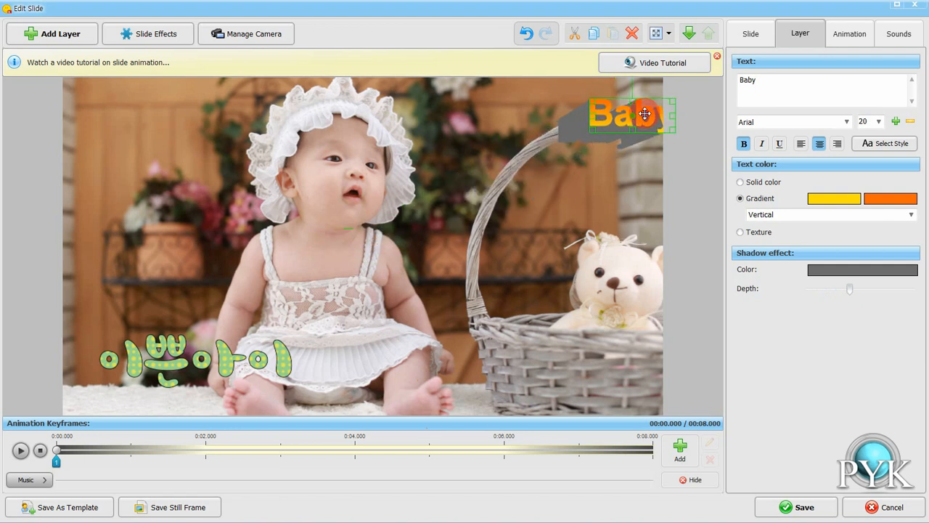
Play the slide to check both text layers, return the playhead to the start and select the Baby text
{"action": "left_click", "coordinate": [21, 451]}
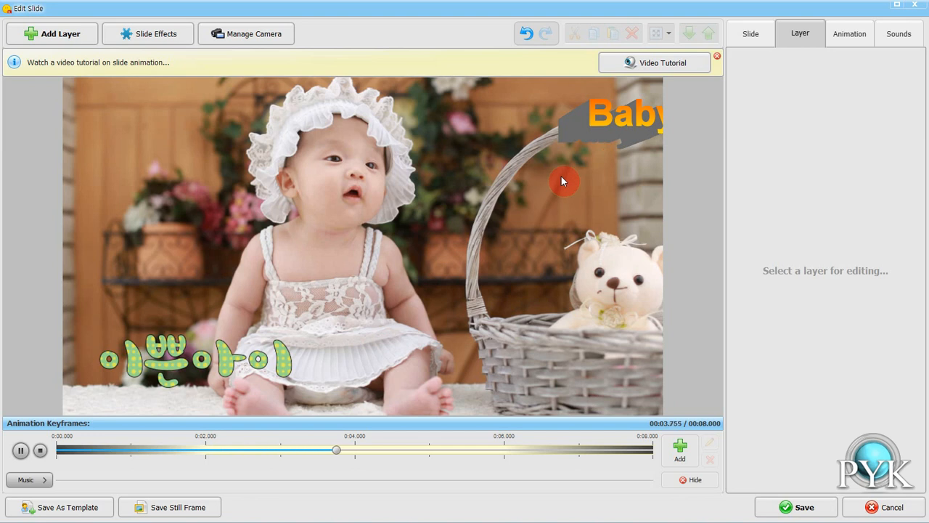
{"action": "left_click", "coordinate": [23, 452]}
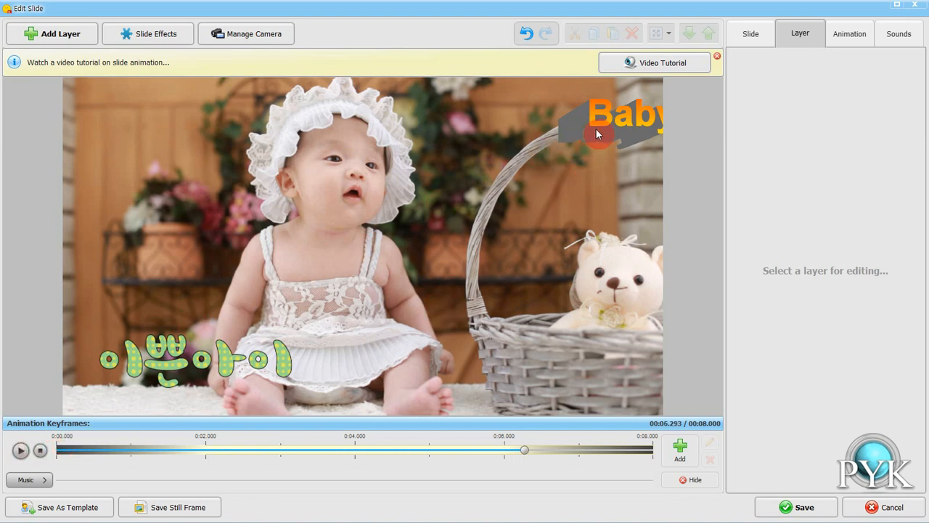
{"action": "left_click_drag", "start_coordinate": [514, 453], "coordinate": [55, 455]}
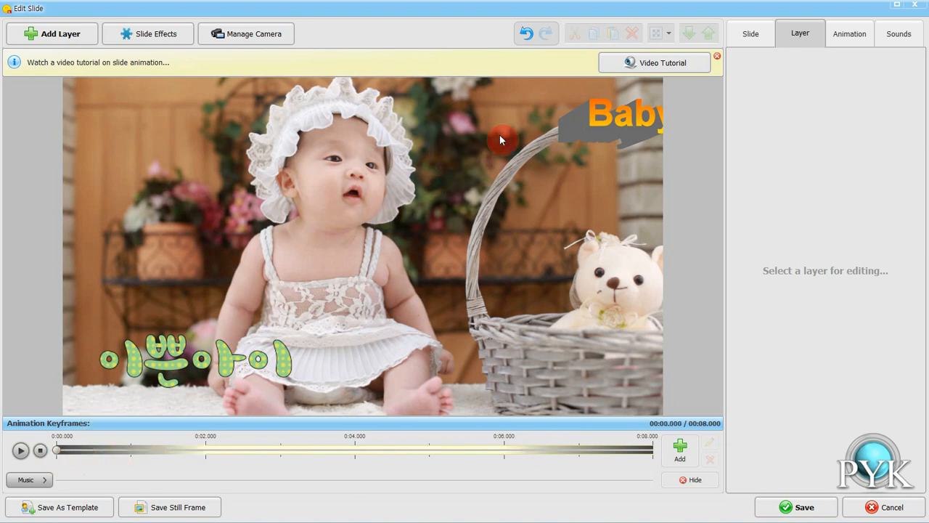
{"action": "left_click", "coordinate": [613, 110]}
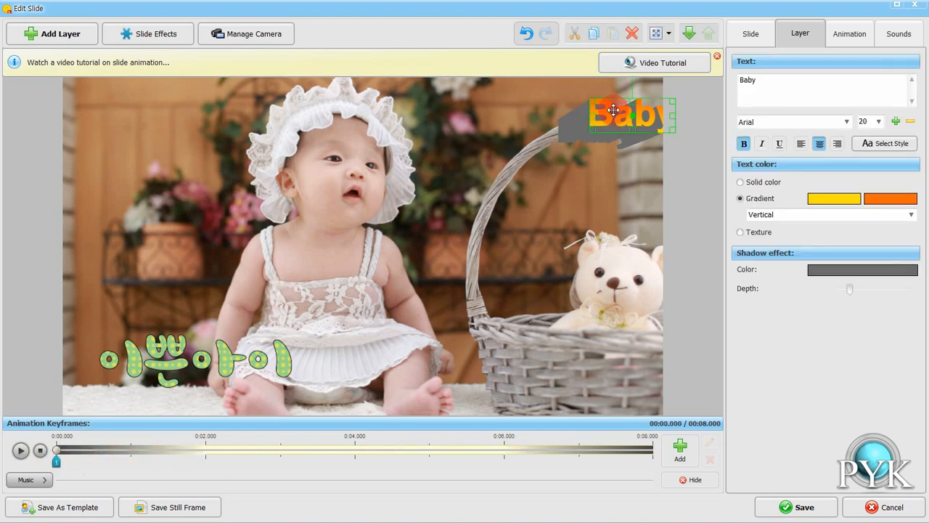